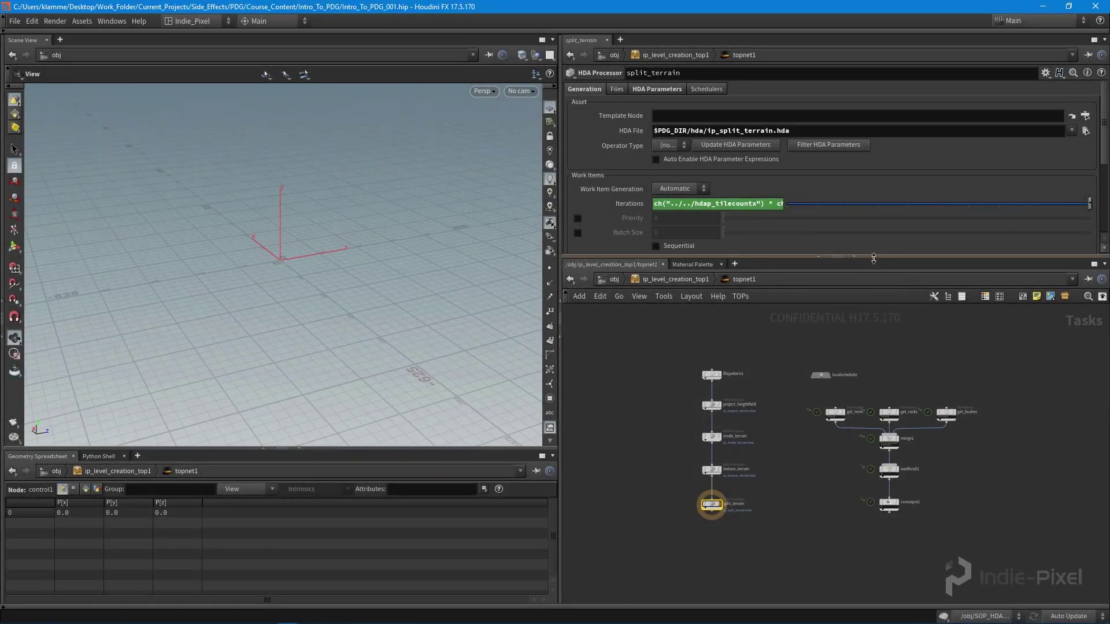
# - Enlarge the network view and examine the ends of the terrain branch at split_terrain and the asset branch at csvoutput1
pyautogui.moveTo(873, 252); pyautogui.dragTo(873, 221)
pyautogui.scroll(5, 797, 456)
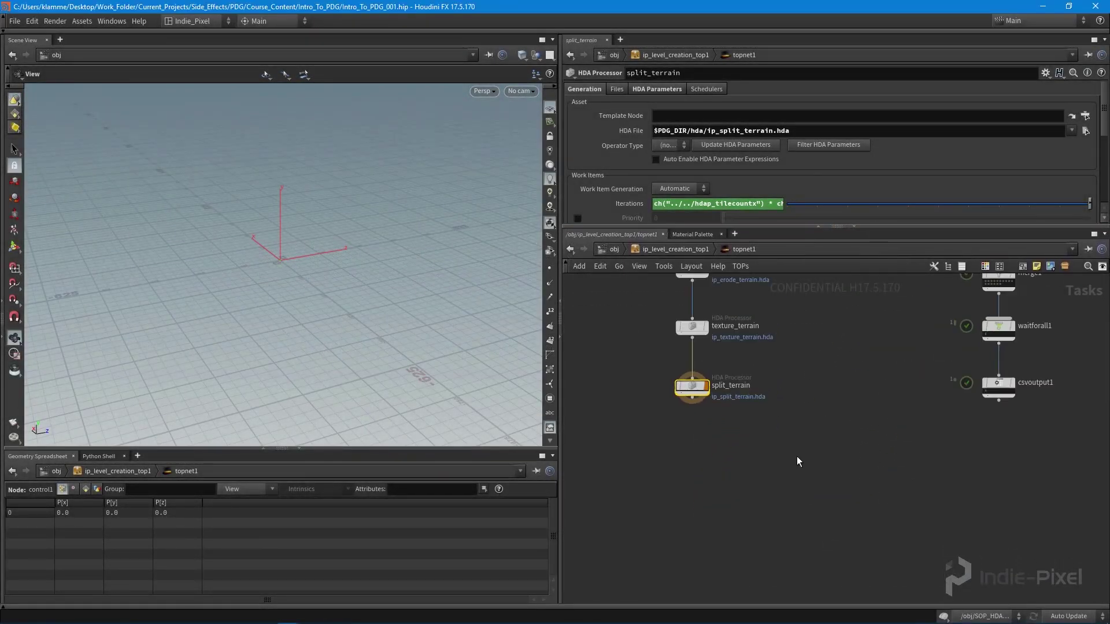
pyautogui.moveTo(844, 428); pyautogui.dragTo(806, 507, button='middle')
pyautogui.scroll(-3, 806, 507)
pyautogui.moveTo(718, 532); pyautogui.dragTo(769, 501, button='middle')
pyautogui.scroll(2, 760, 472)
pyautogui.scroll(1, 760, 471)
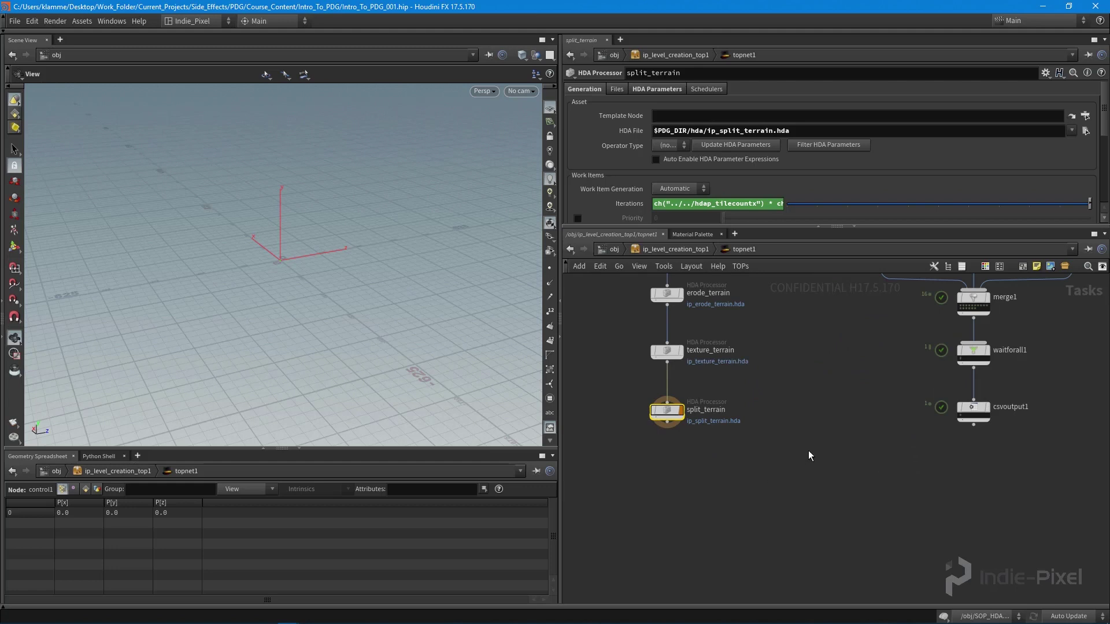
pyautogui.moveTo(667, 412)
pyautogui.scroll(3, 682, 414)
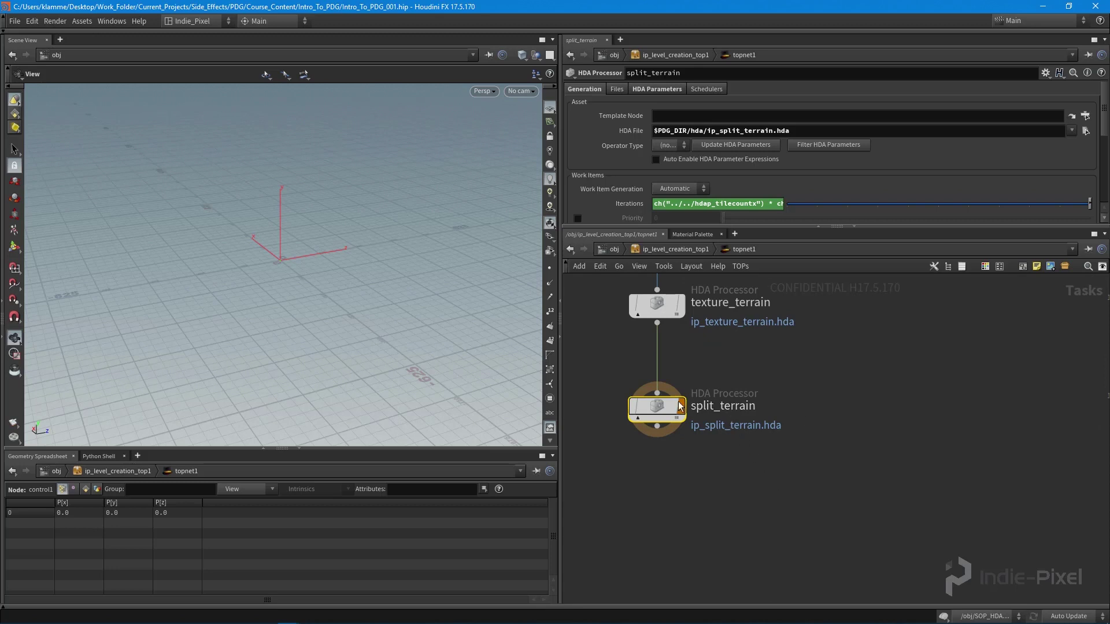
pyautogui.moveTo(836, 476); pyautogui.dragTo(806, 468, button='middle')
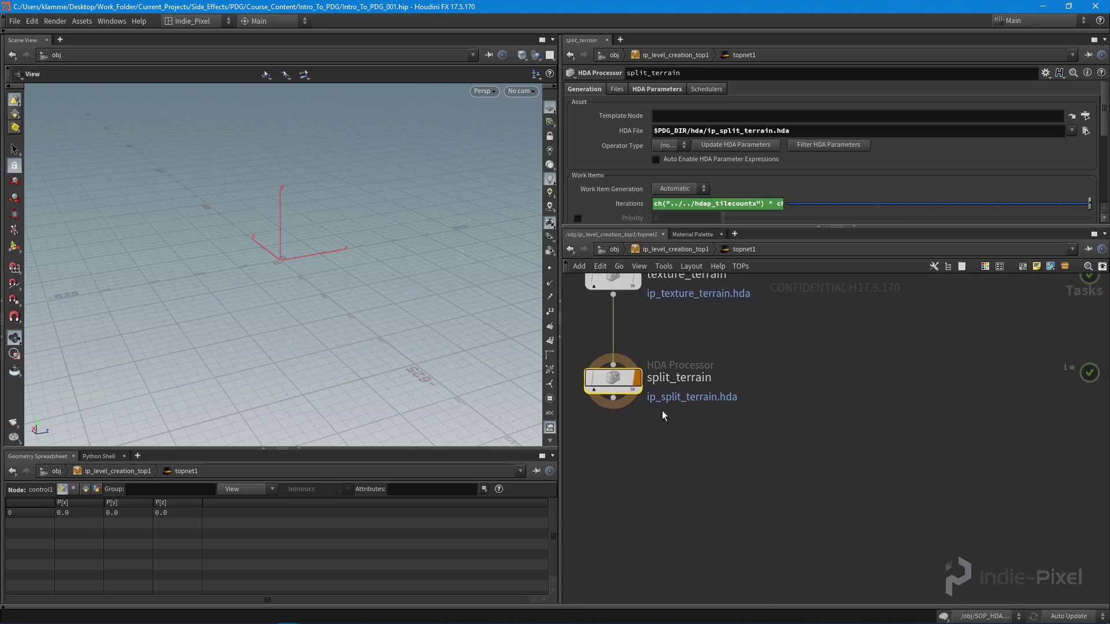
pyautogui.scroll(-2, 867, 471)
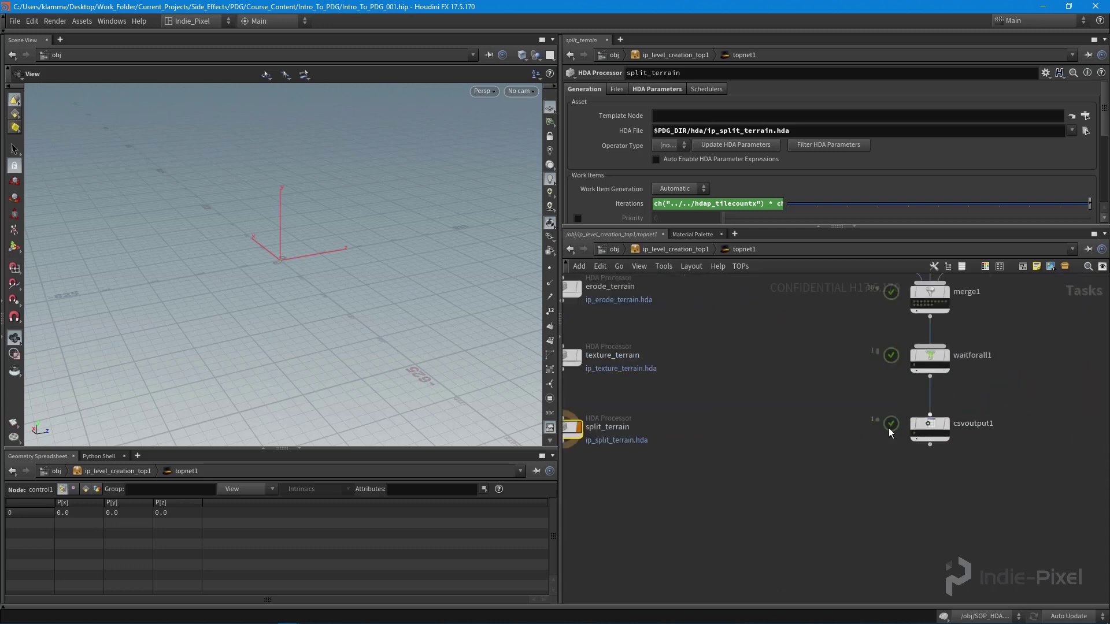
pyautogui.moveTo(845, 463); pyautogui.dragTo(930, 448, button='middle')
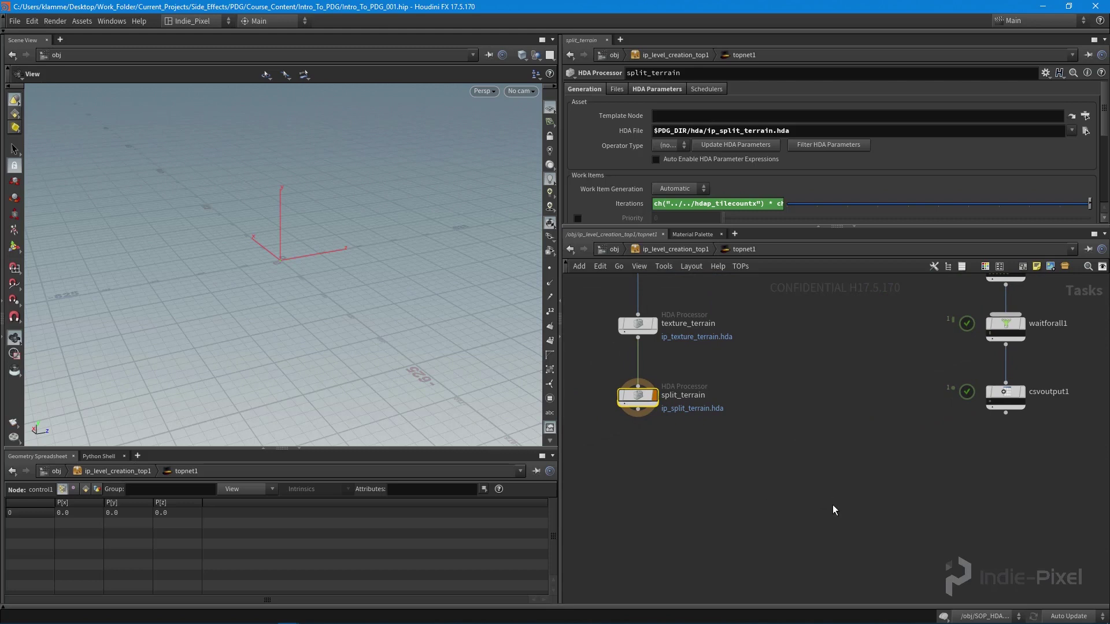
# - Add a Partition by Index node below split_terrain and connect split_terrain's output to its first input
pyautogui.press('Tab')
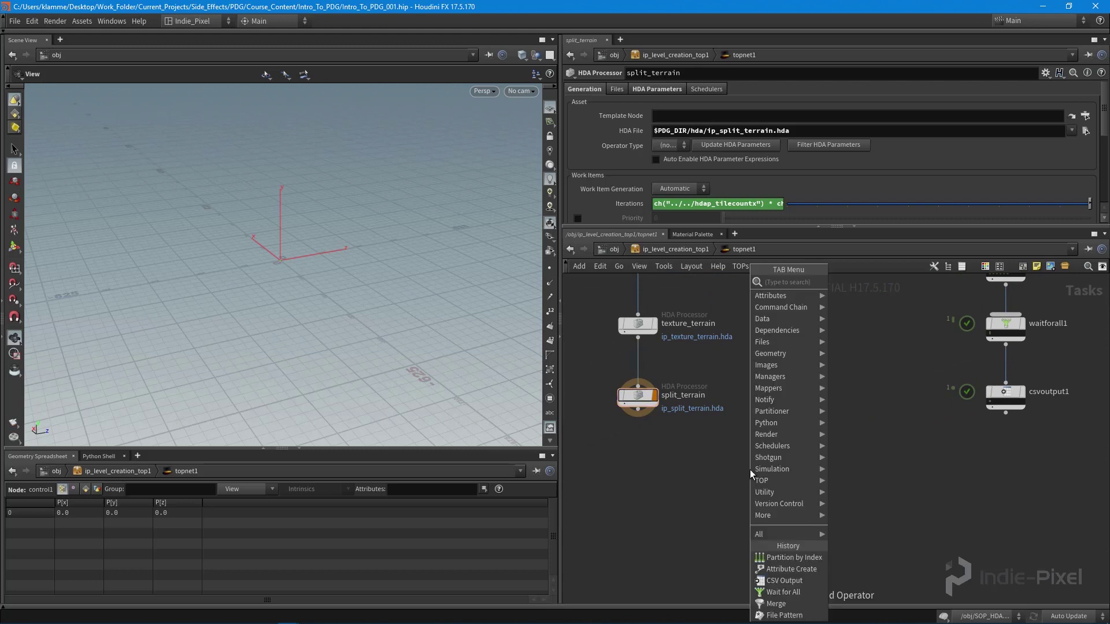
pyautogui.write('parti')
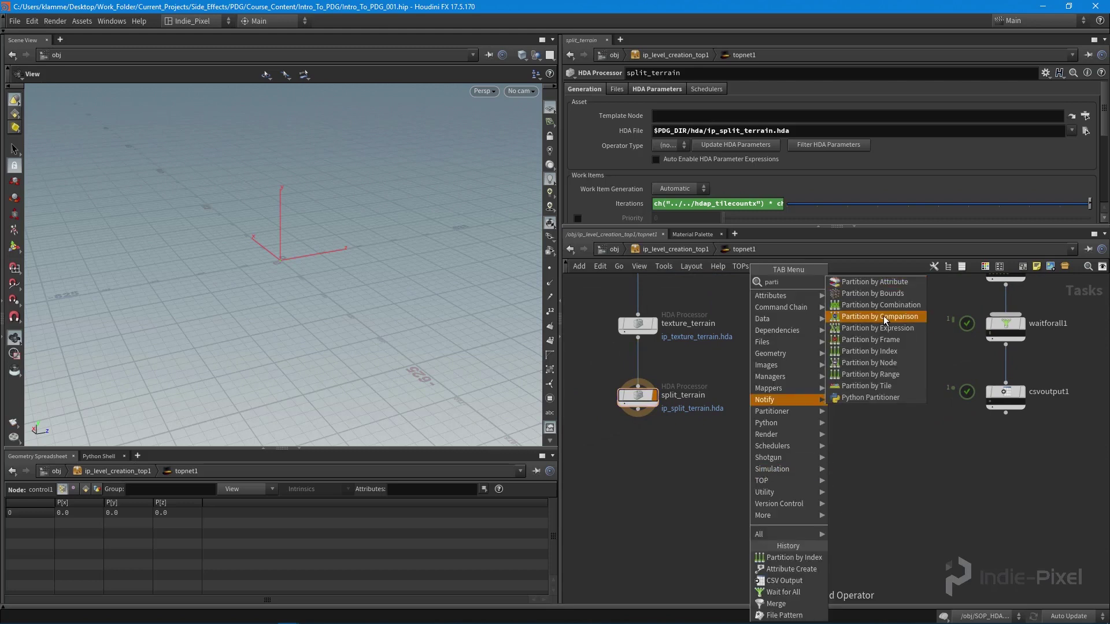
pyautogui.click(882, 352)
pyautogui.click(745, 430)
pyautogui.scroll(3, 637, 409)
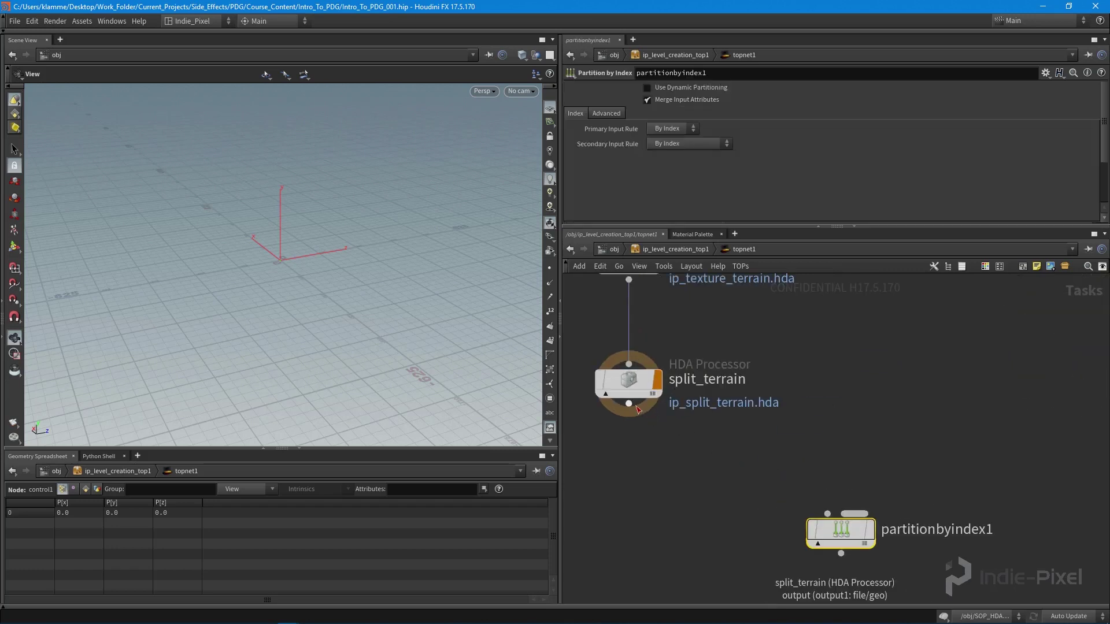
pyautogui.click(630, 404)
pyautogui.click(824, 511)
pyautogui.moveTo(833, 528); pyautogui.dragTo(838, 468)
# - Connect csvoutput1's output to the second input of the Partition by Index node
pyautogui.moveTo(785, 339); pyautogui.dragTo(870, 344, button='middle')
pyautogui.moveTo(692, 397)
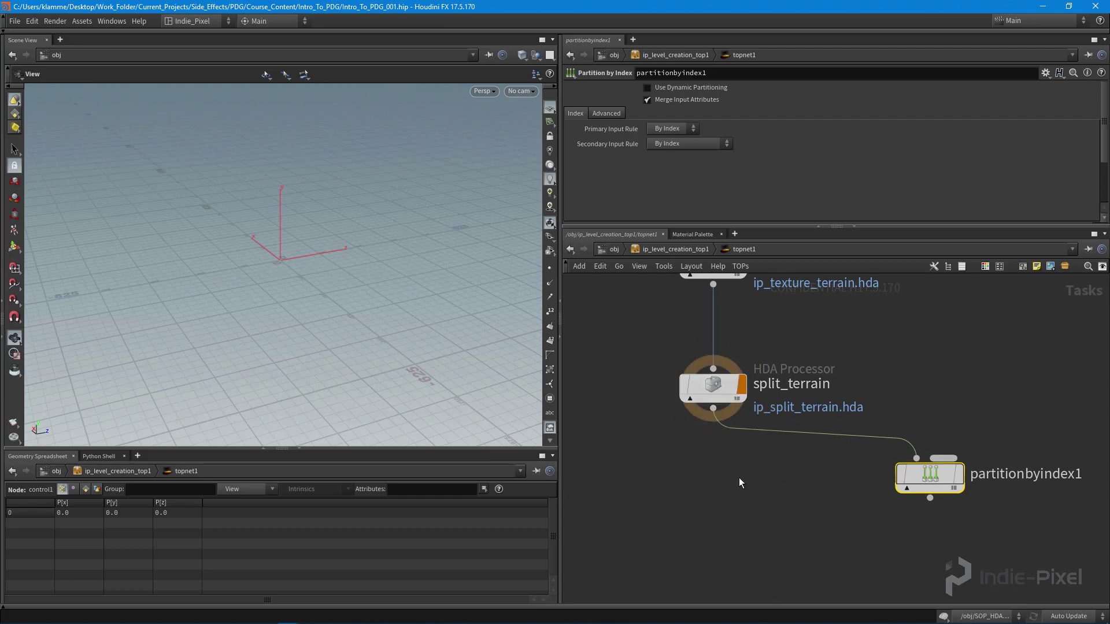
pyautogui.moveTo(738, 483); pyautogui.dragTo(721, 477, button='middle')
pyautogui.moveTo(661, 390)
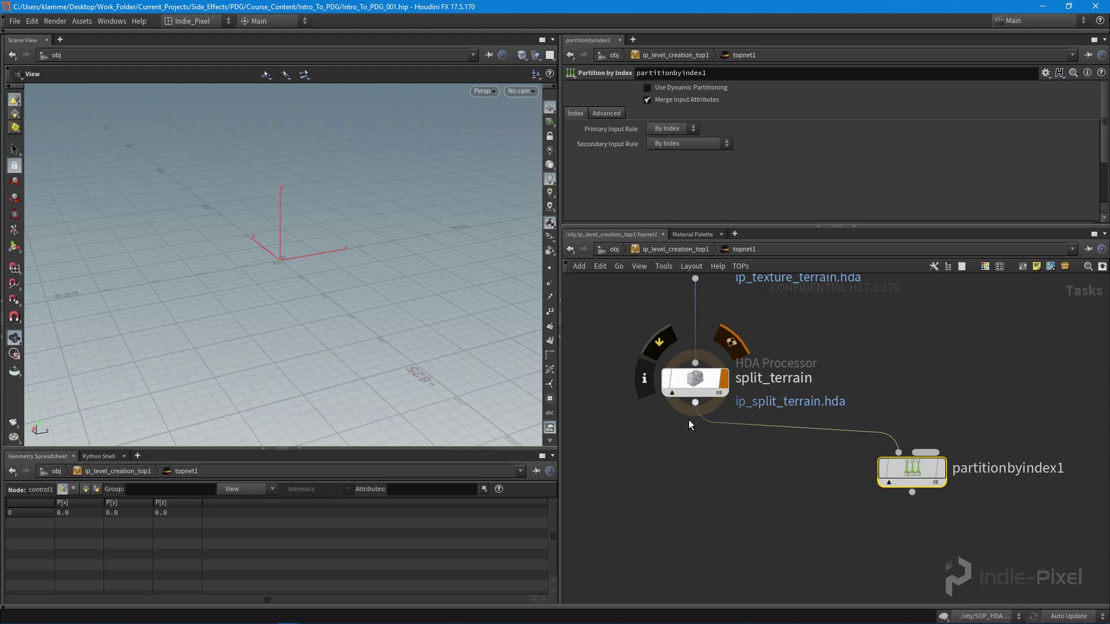
pyautogui.moveTo(776, 487); pyautogui.dragTo(748, 495, button='middle')
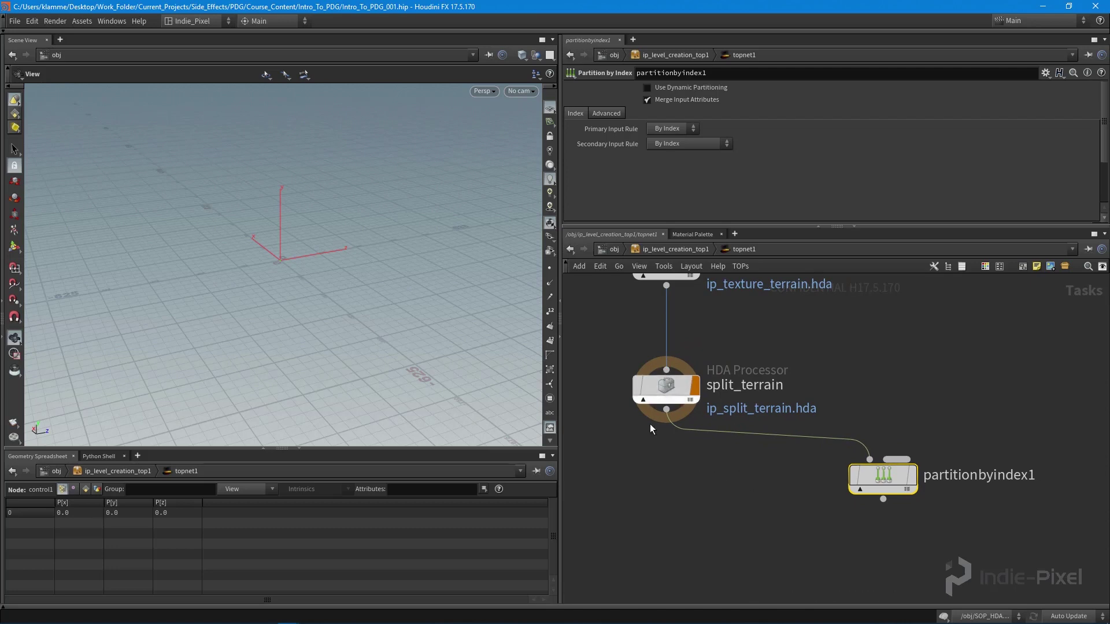
pyautogui.moveTo(809, 493); pyautogui.dragTo(755, 479, button='middle')
pyautogui.moveTo(837, 464); pyautogui.dragTo(854, 456)
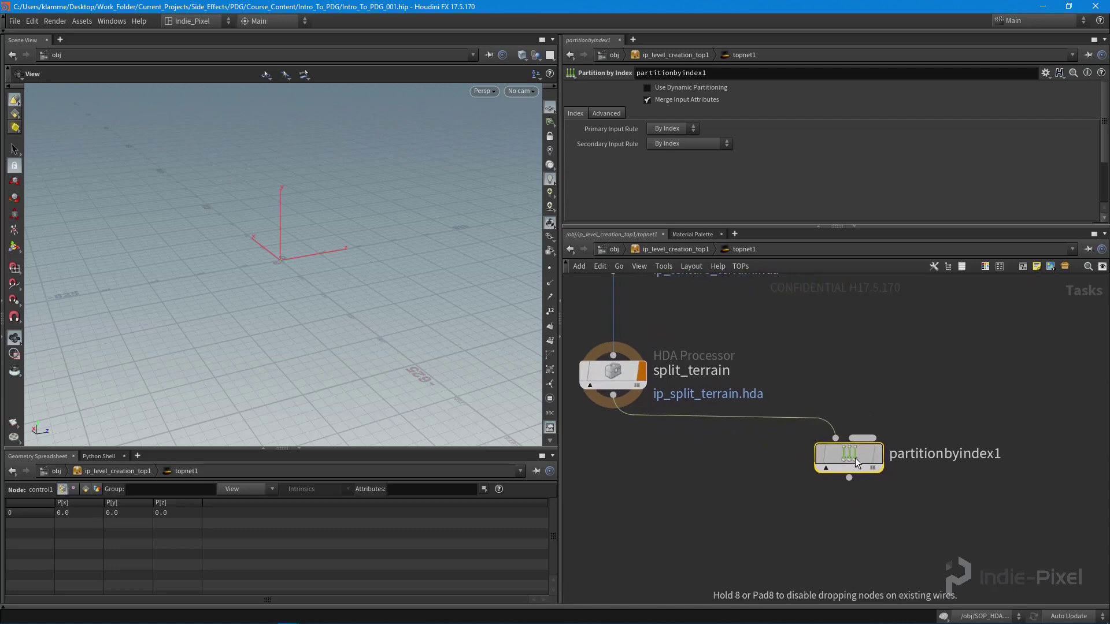
pyautogui.scroll(-3, 1040, 480)
pyautogui.moveTo(1040, 481); pyautogui.dragTo(896, 491, button='middle')
pyautogui.click(1031, 440)
pyautogui.click(763, 464)
pyautogui.moveTo(774, 521); pyautogui.dragTo(788, 494, button='middle')
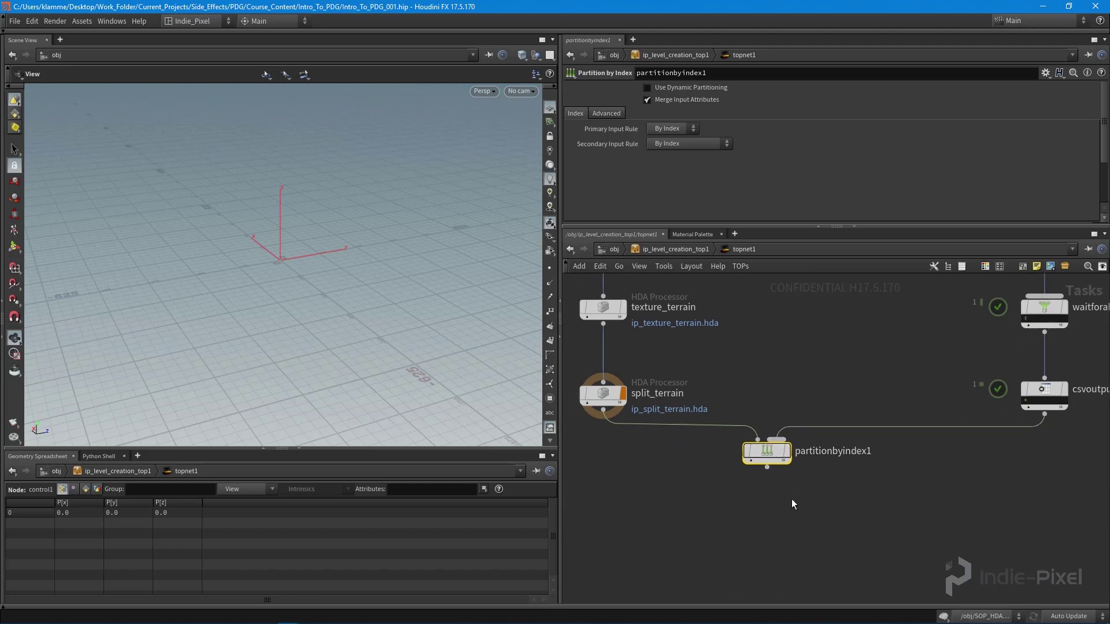
# - Set the display flag on the Partition by Index node and move it midway between the two branches
pyautogui.scroll(3, 781, 475)
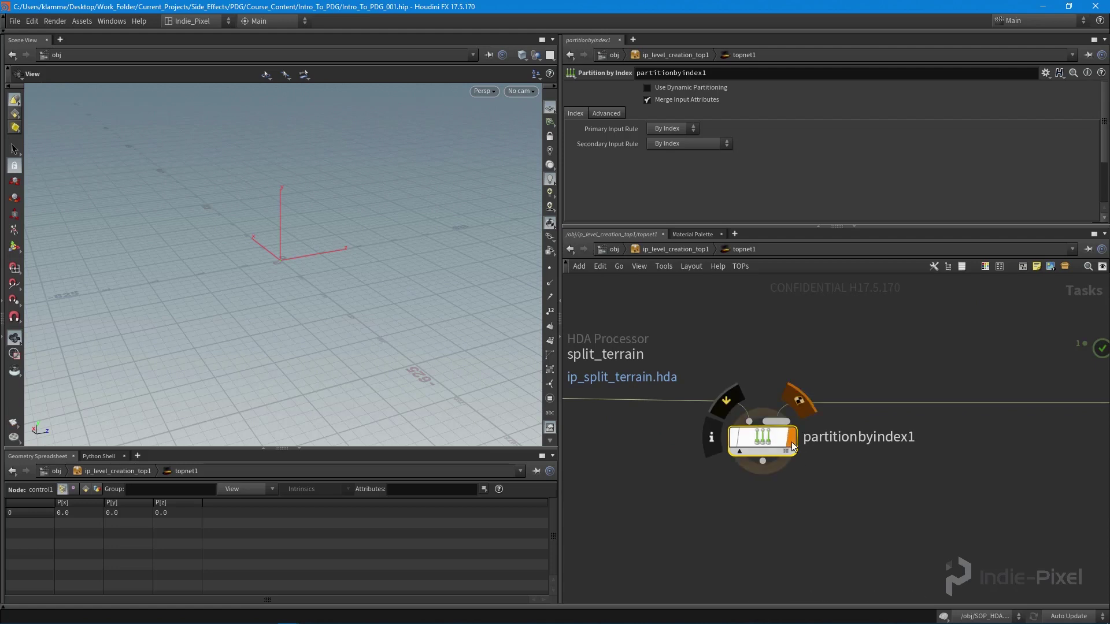
pyautogui.scroll(-3, 855, 476)
pyautogui.moveTo(837, 531); pyautogui.dragTo(777, 493, button='middle')
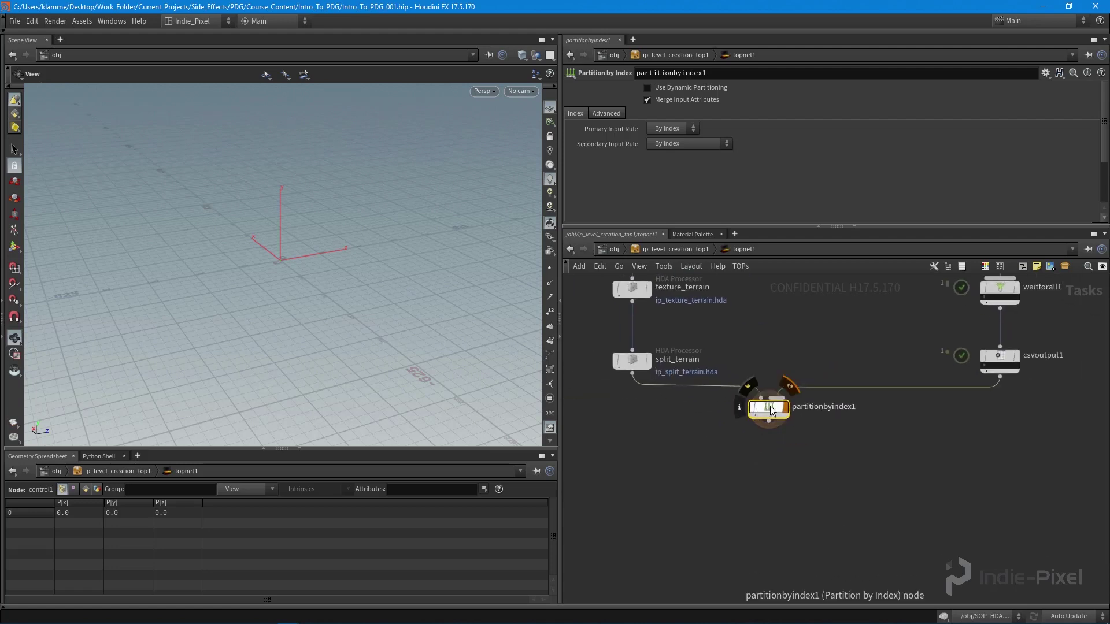
pyautogui.moveTo(769, 408); pyautogui.dragTo(802, 409)
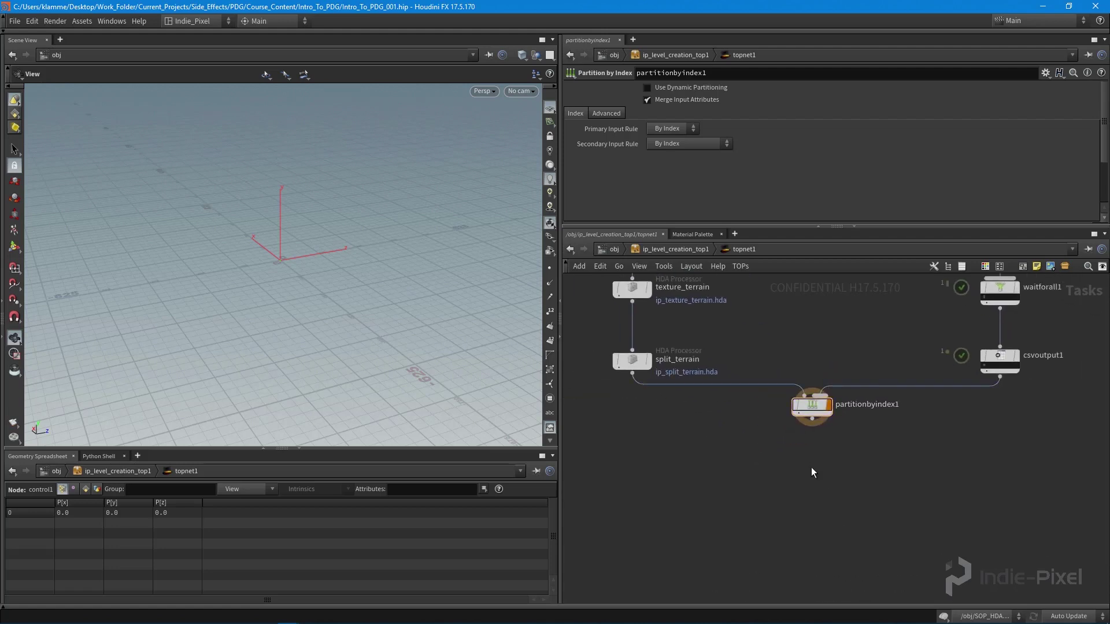
# - Add an HDA Processor node below the Partition by Index node and connect the partition's output to it
pyautogui.press('Tab')
pyautogui.write('hd')
pyautogui.press('Return')
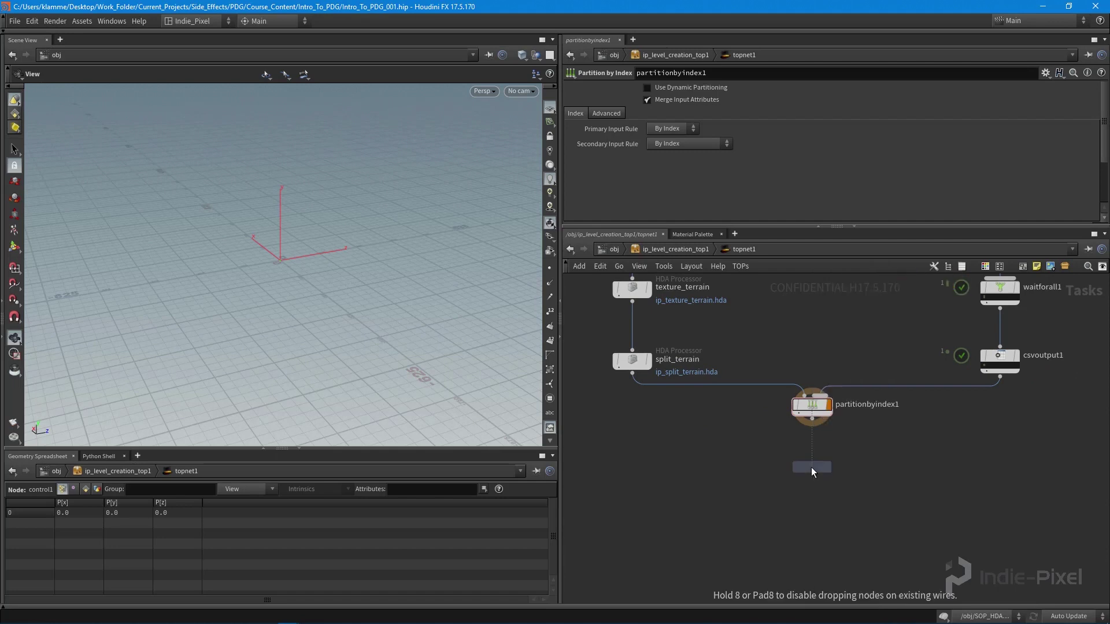
pyautogui.click(811, 466)
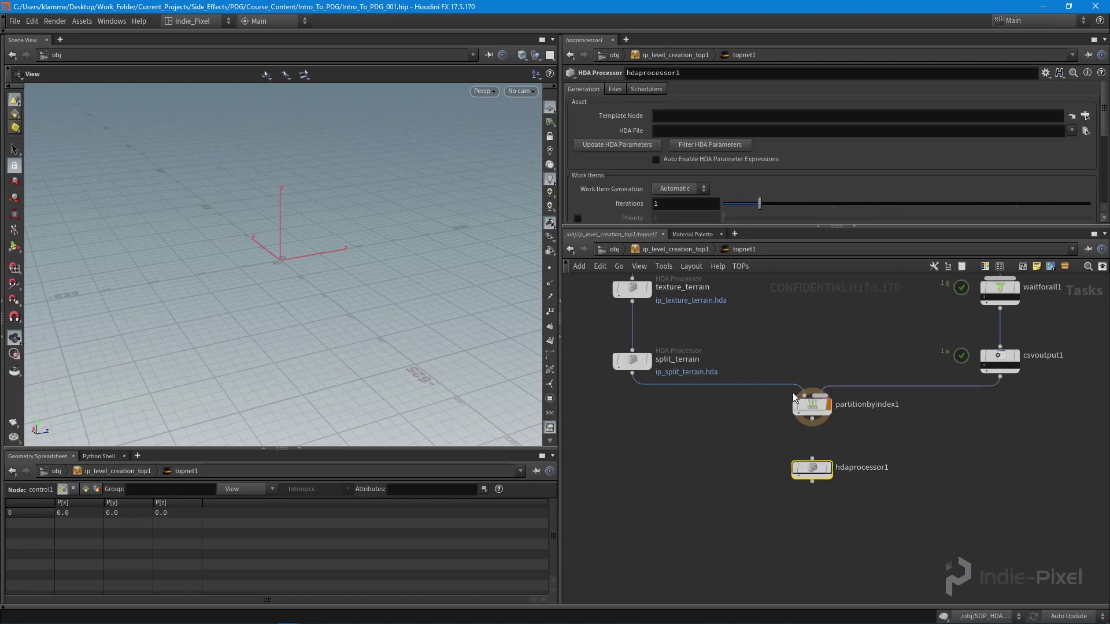
pyautogui.moveTo(1003, 396); pyautogui.dragTo(1004, 414, button='middle')
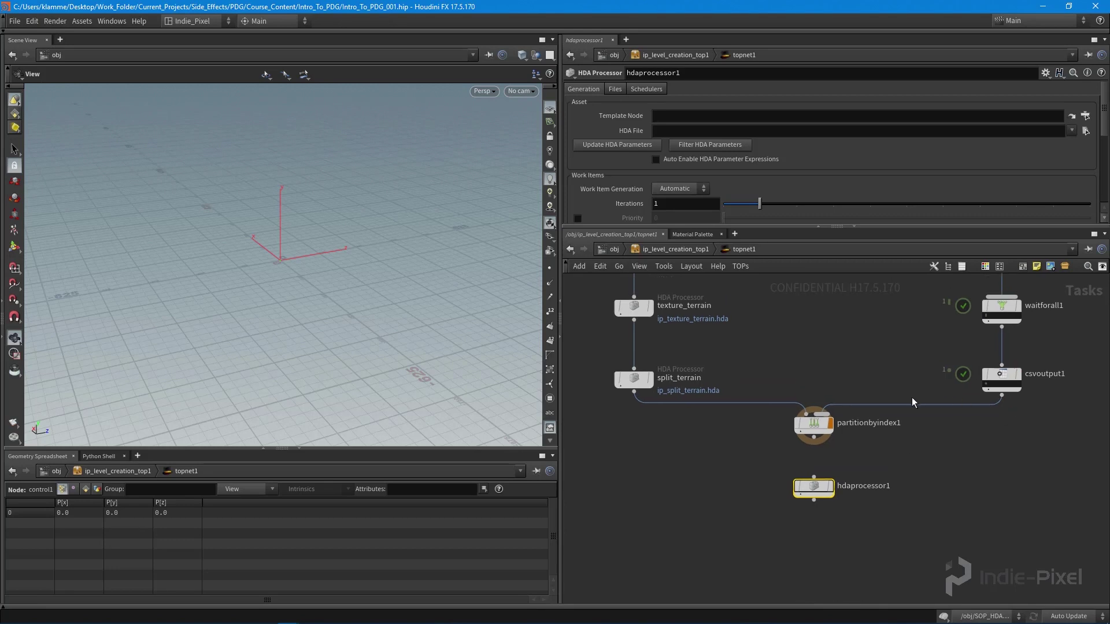
pyautogui.scroll(3, 837, 485)
pyautogui.moveTo(800, 405); pyautogui.dragTo(800, 472)
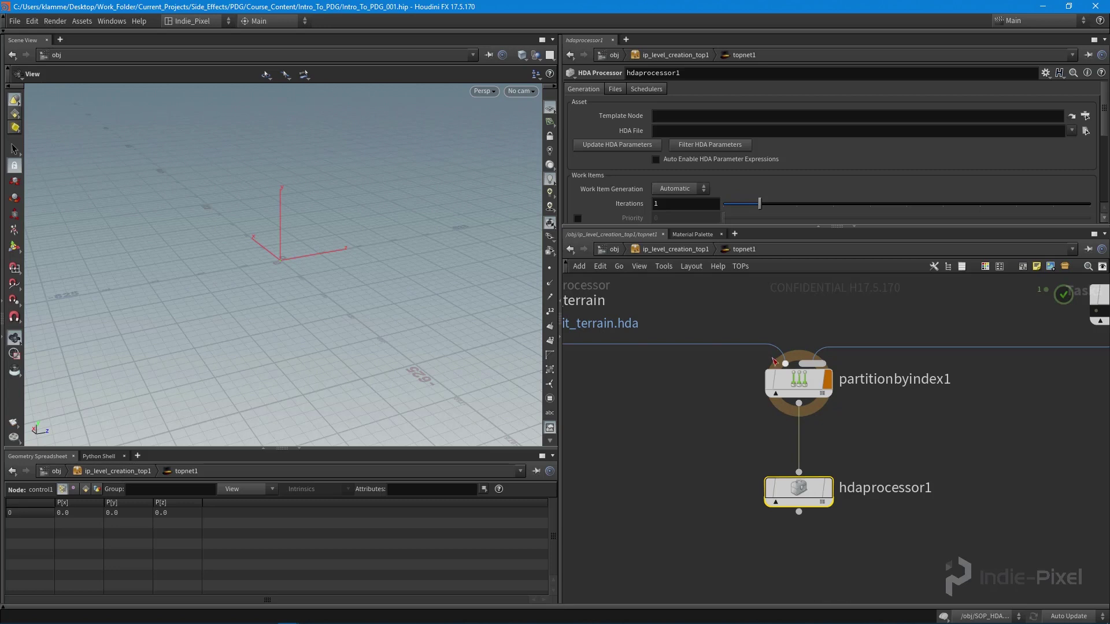
# - Set the display flag on the new HDA Processor and rename the node foliage_scatter
pyautogui.moveTo(851, 483); pyautogui.dragTo(861, 396, button='middle')
pyautogui.click(819, 445)
pyautogui.doubleClick(862, 434)
pyautogui.doubleClick(862, 434)
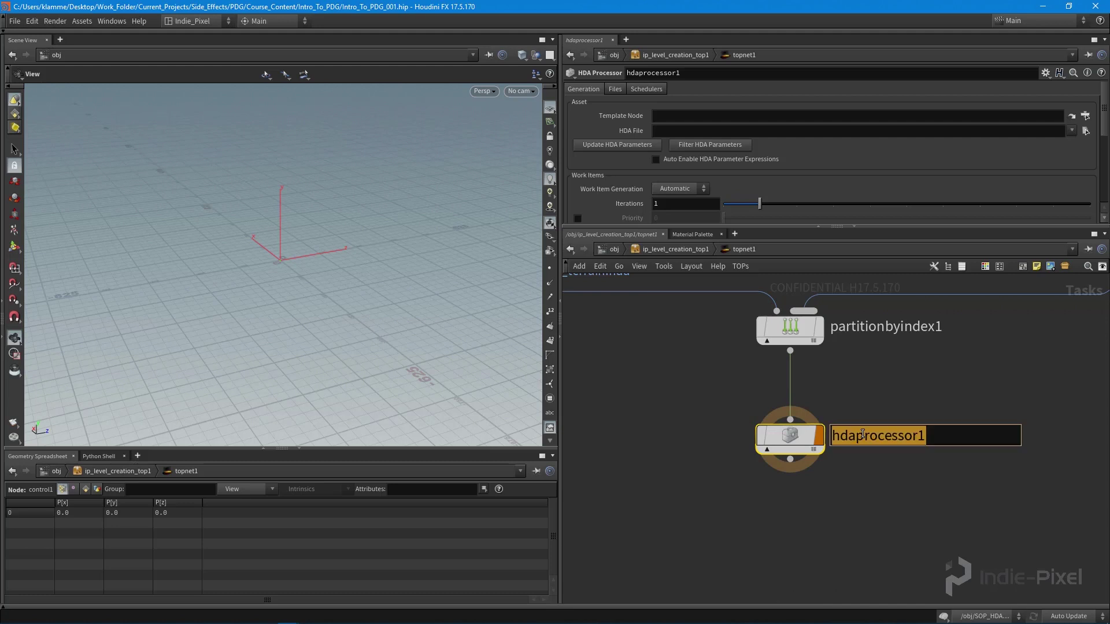
pyautogui.write('foliage_')
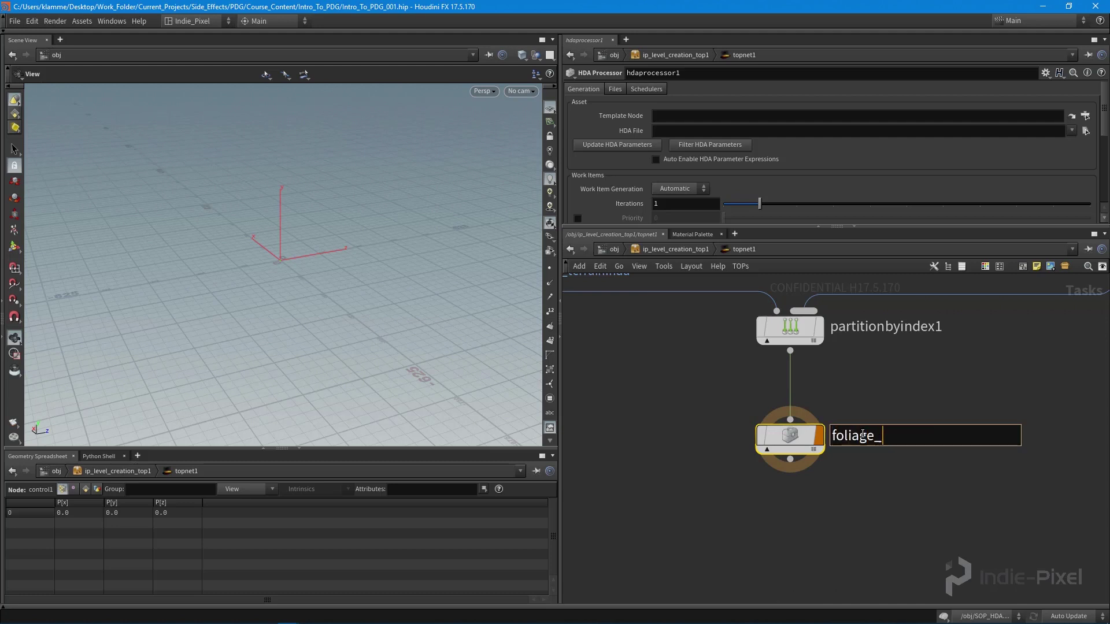
pyautogui.write('scatter')
pyautogui.press('Return')
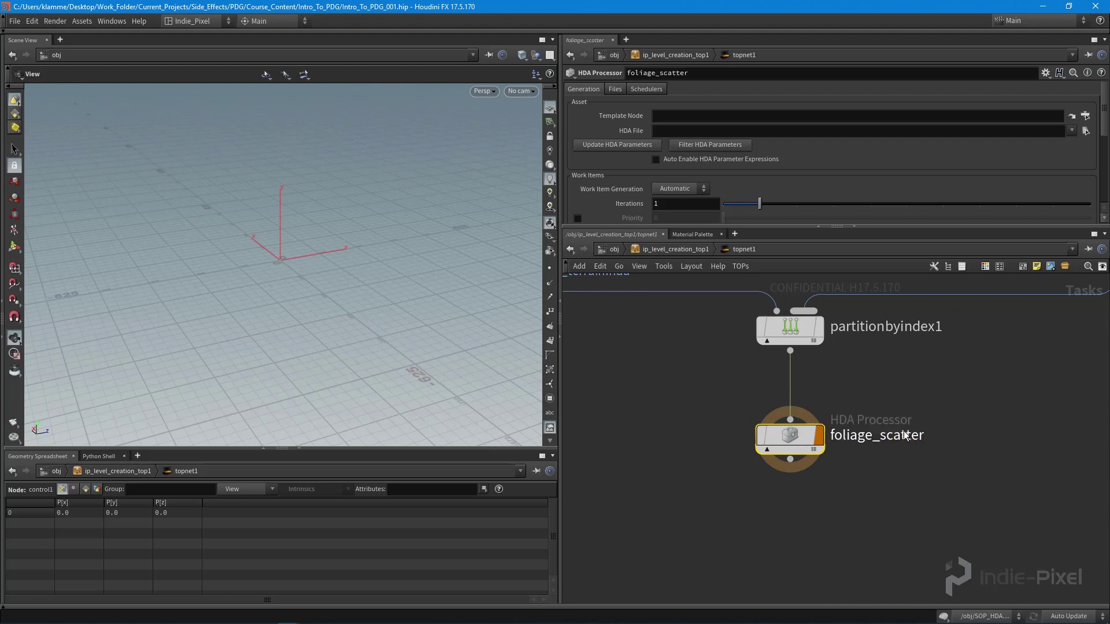
# - Rename the Partition by Index node tile_partition
pyautogui.doubleClick(876, 368)
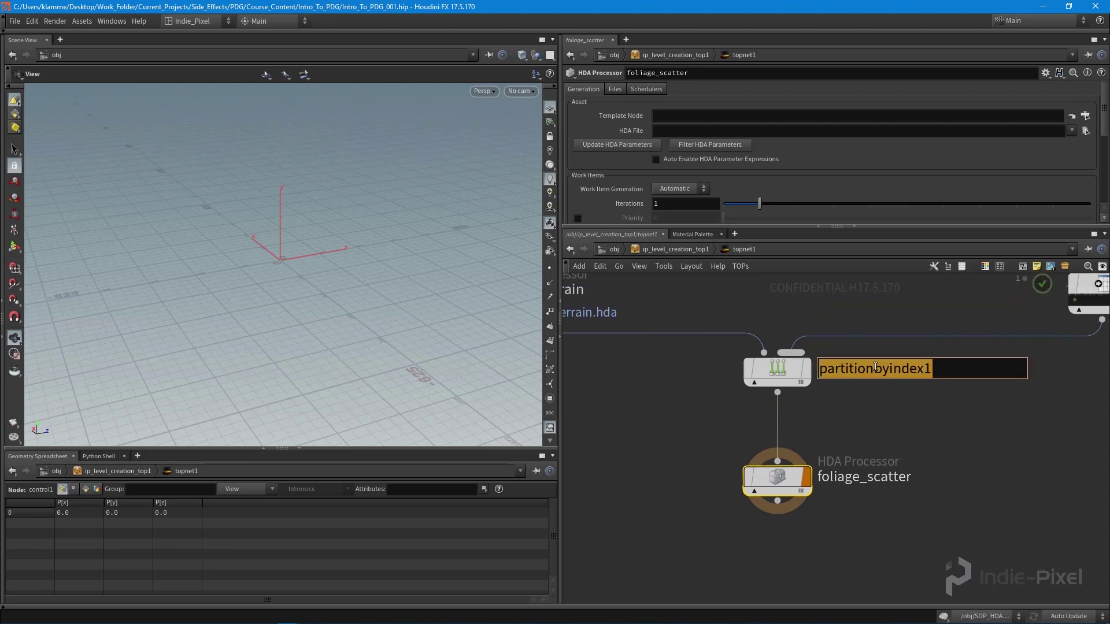
pyautogui.write('tile_')
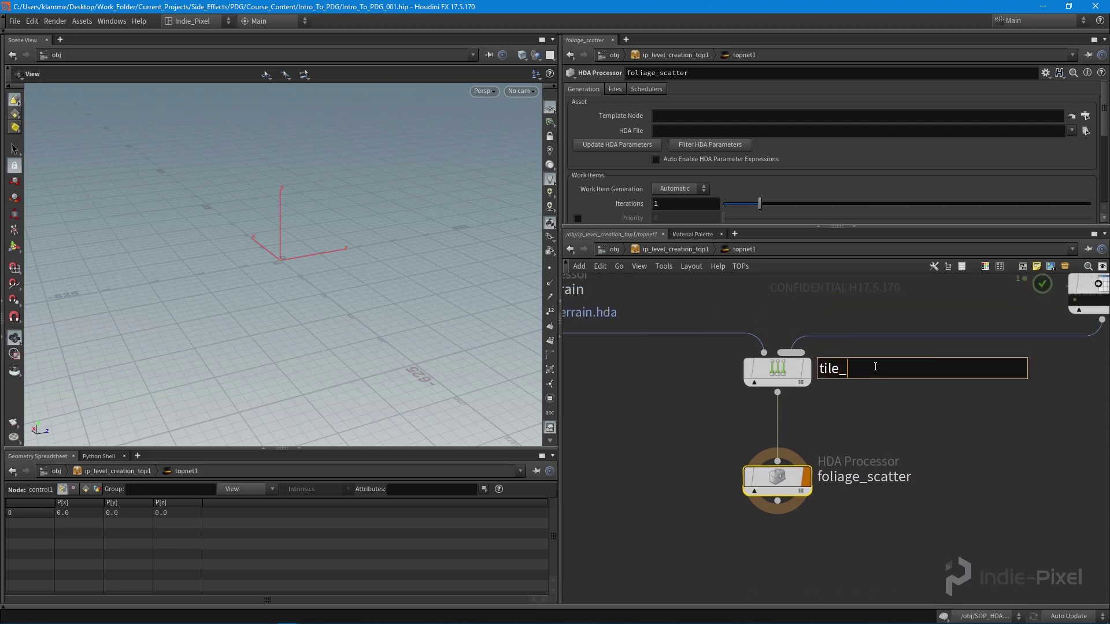
pyautogui.write('partition')
pyautogui.press('Return')
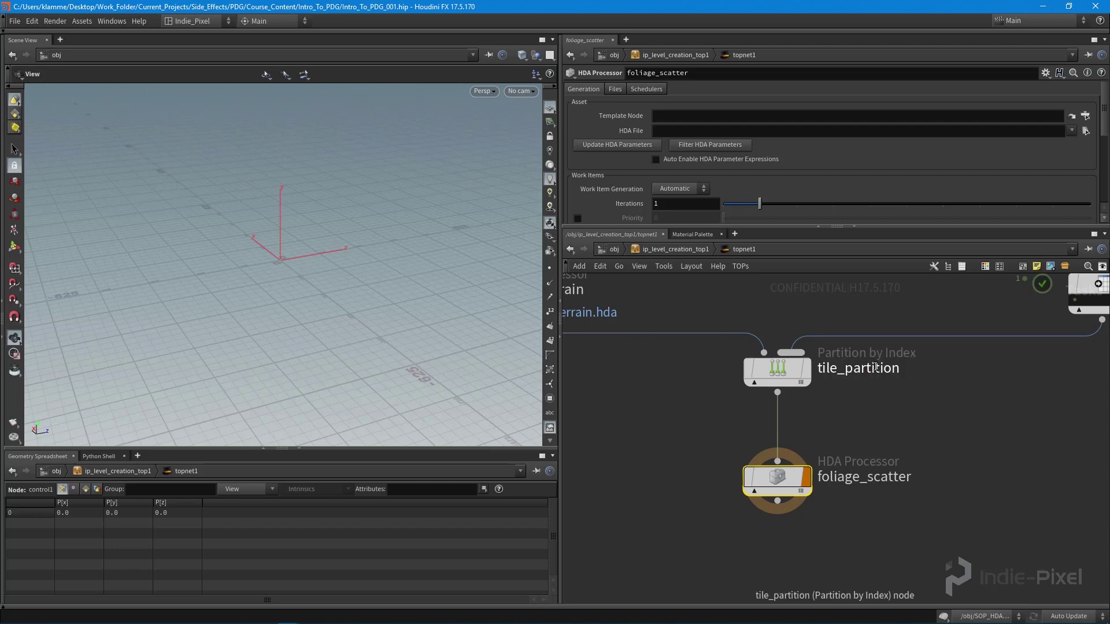
# - Enlarge the parameter area and set foliage_scatter's output tag to file/geo/scatter
pyautogui.scroll(-3, 882, 373)
pyautogui.moveTo(911, 383); pyautogui.dragTo(910, 483, button='middle')
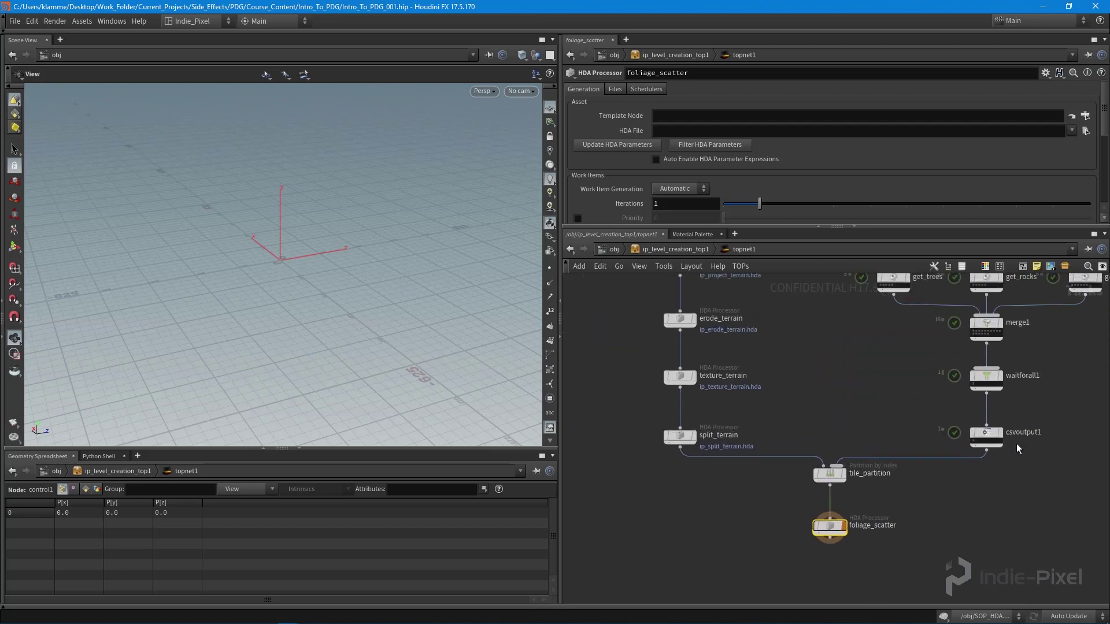
pyautogui.scroll(-2, 1036, 462)
pyautogui.scroll(-1, 991, 494)
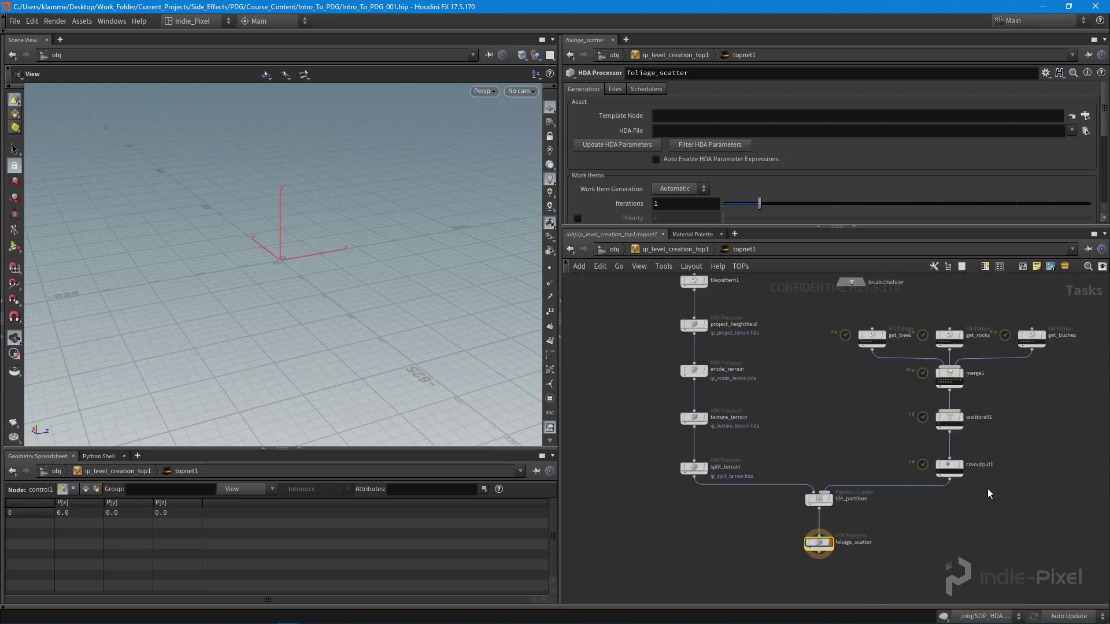
pyautogui.moveTo(989, 494); pyautogui.dragTo(978, 461, button='middle')
pyautogui.scroll(3, 849, 496)
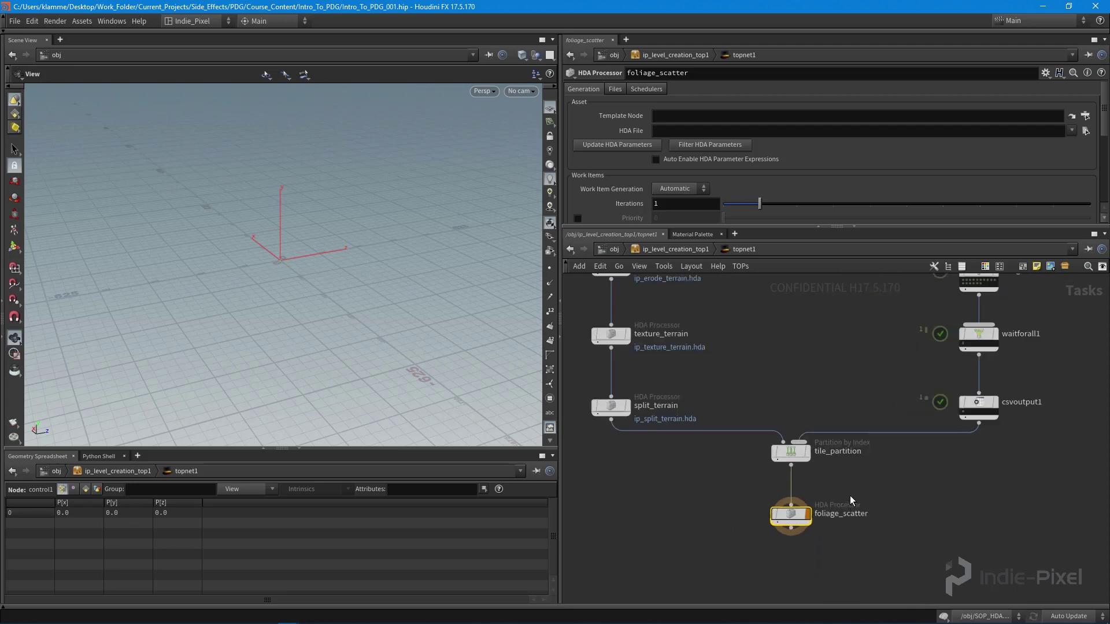
pyautogui.scroll(1, 824, 539)
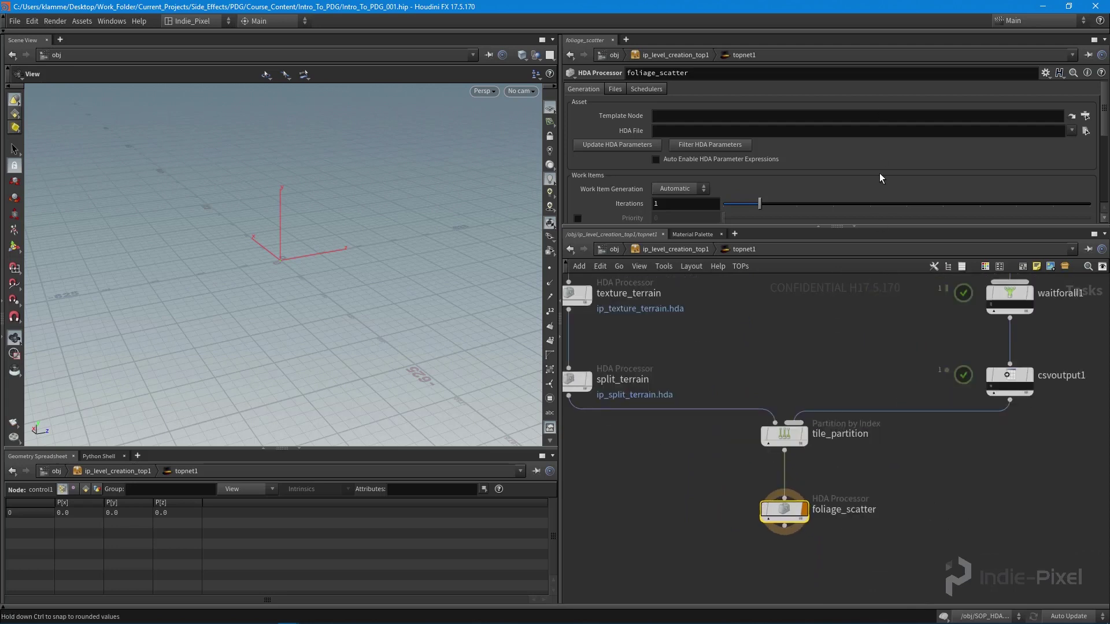
pyautogui.moveTo(869, 225); pyautogui.dragTo(866, 335)
pyautogui.scroll(-2, 764, 283)
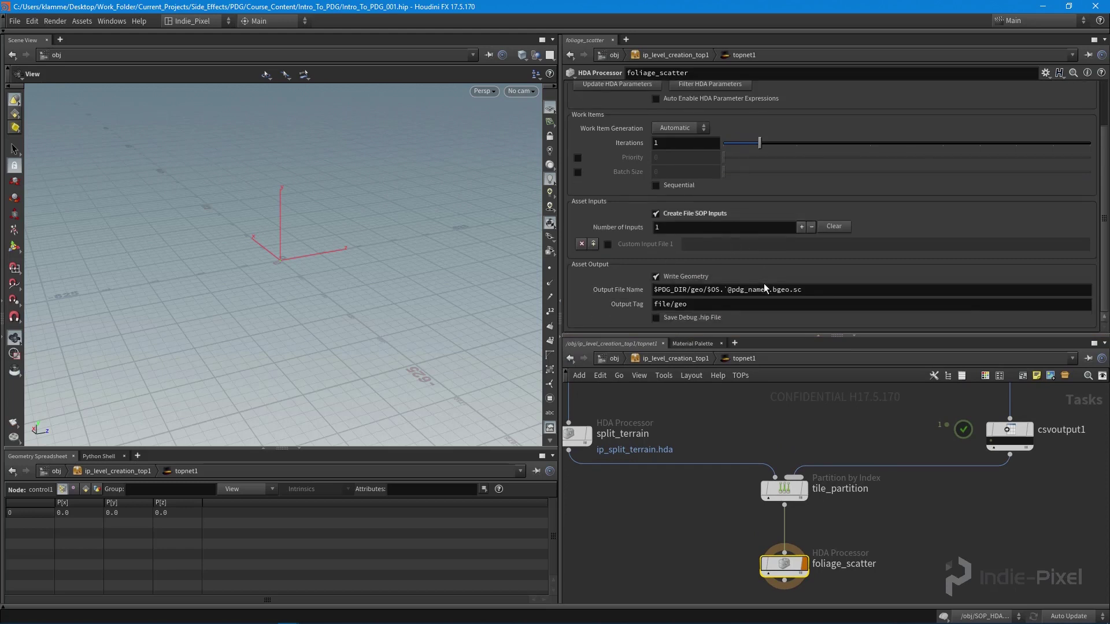
pyautogui.click(739, 303)
pyautogui.write('/scatter')
pyautogui.press('Return')
pyautogui.click(770, 290)
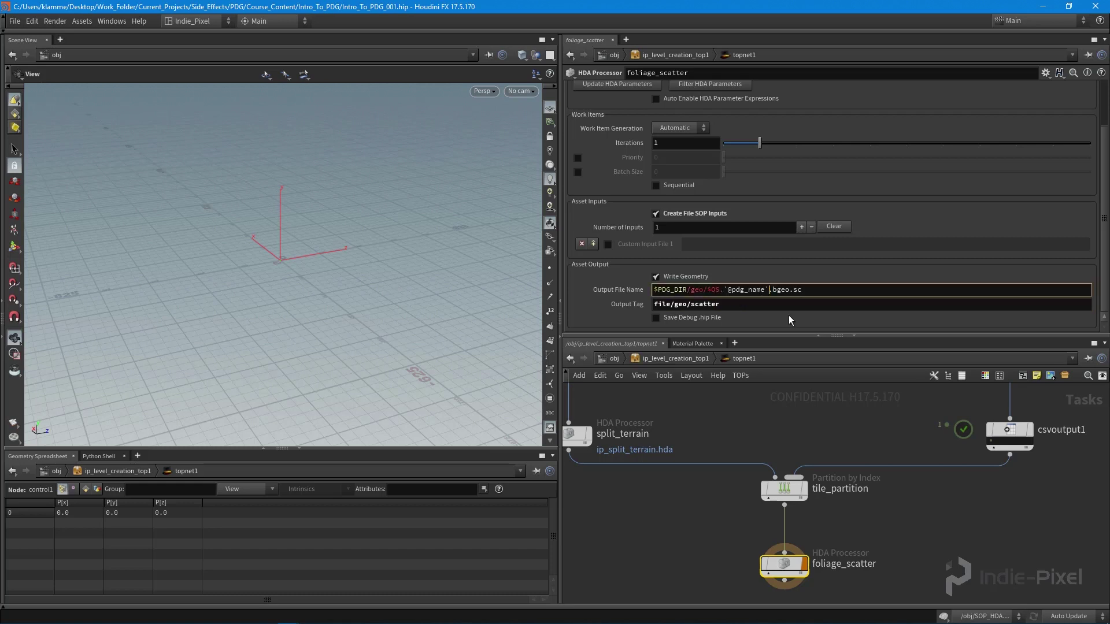
pyautogui.press('BackSpace')
pyautogui.press('BackSpace')
pyautogui.press('BackSpace')
pyautogui.press('BackSpace')
pyautogui.press('BackSpace')
pyautogui.press('BackSpace')
pyautogui.press('BackSpace')
pyautogui.press('BackSpace')
pyautogui.press('BackSpace')
pyautogui.press('BackSpace')
pyautogui.press('BackSpace')
pyautogui.press('Return')
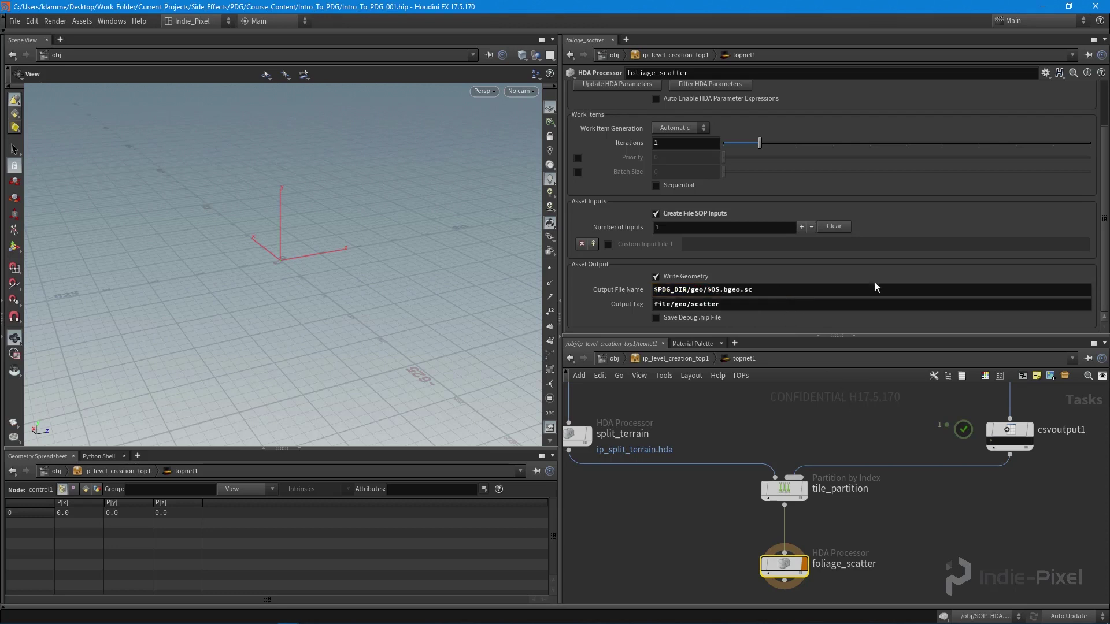
pyautogui.click(723, 291)
pyautogui.press('BackSpace')
pyautogui.press('BackSpace')
pyautogui.press('BackSpace')
pyautogui.write('``')
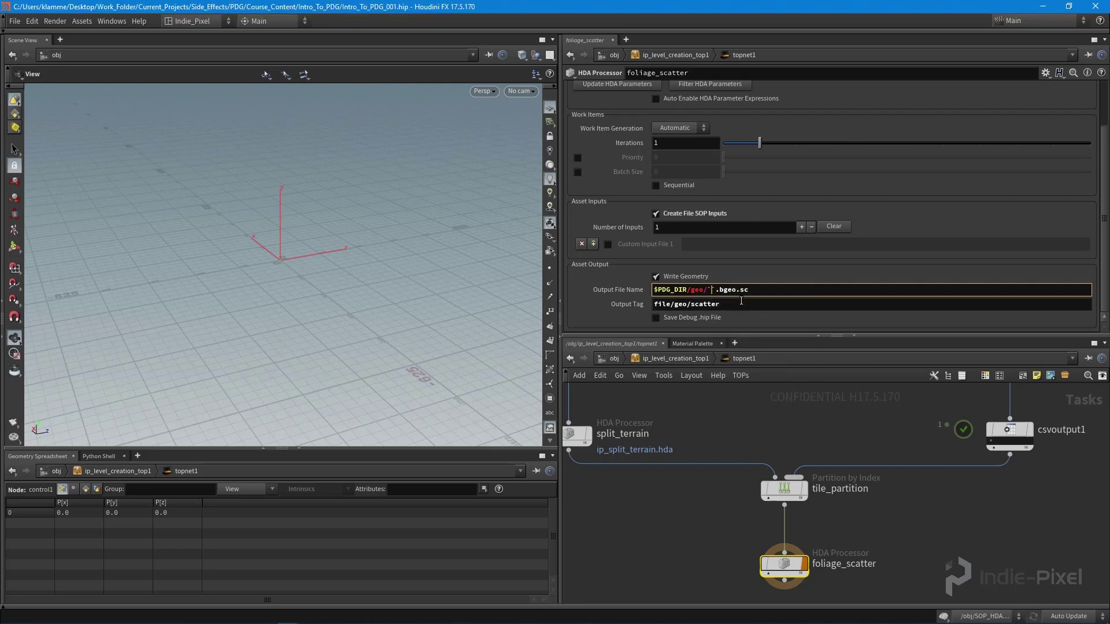
pyautogui.write('@pdg_name')
pyautogui.moveTo(855, 493); pyautogui.dragTo(834, 478, button='middle')
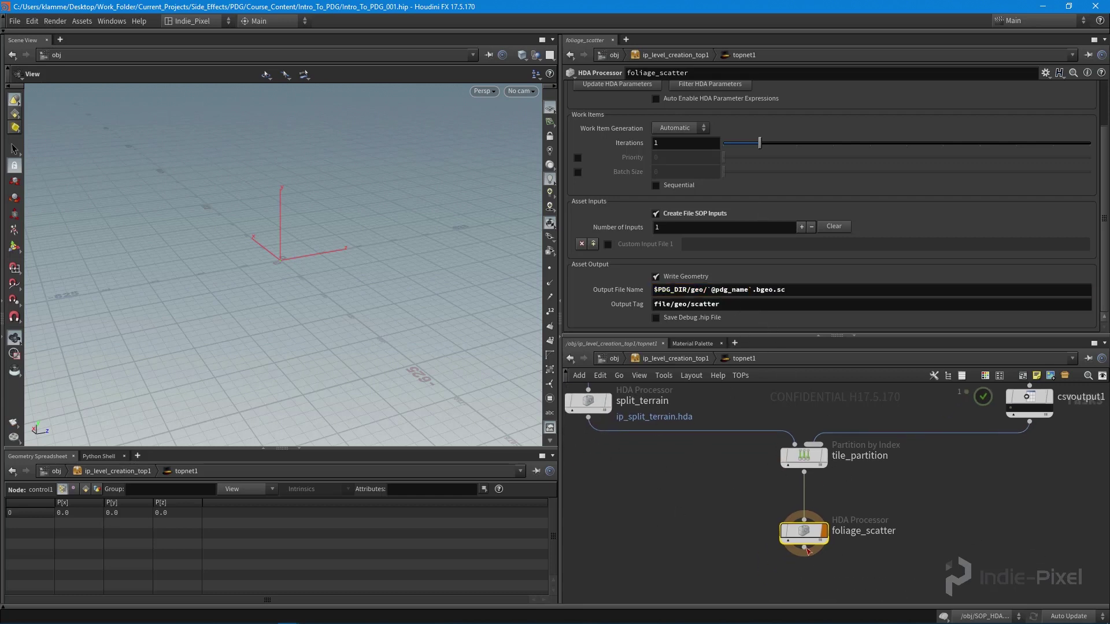
pyautogui.moveTo(753, 494); pyautogui.dragTo(755, 513, button='middle')
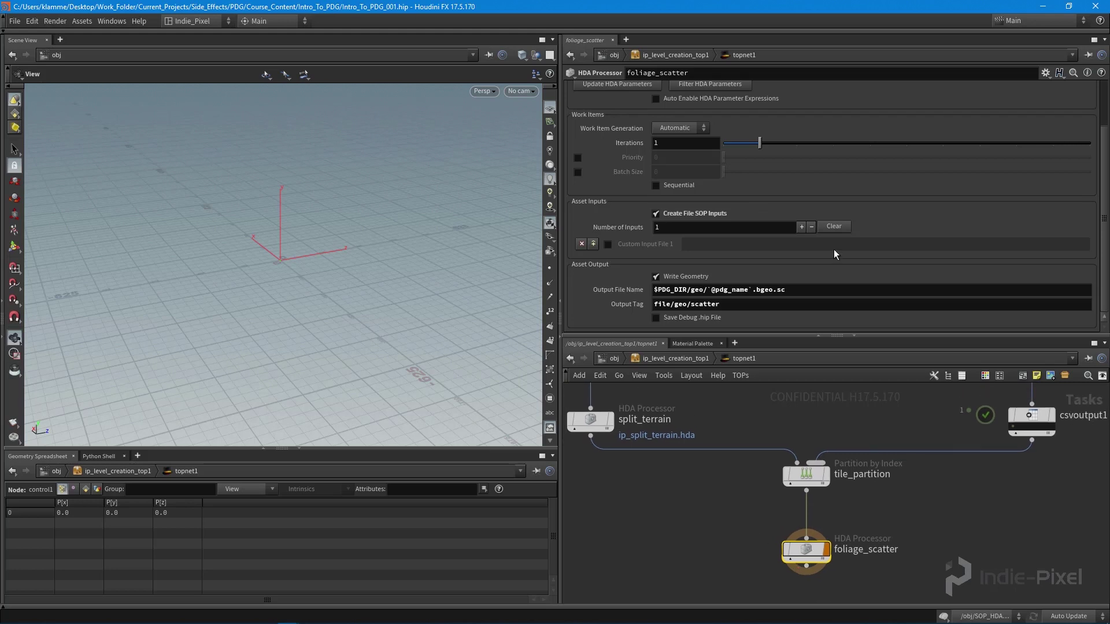
pyautogui.scroll(3, 834, 250)
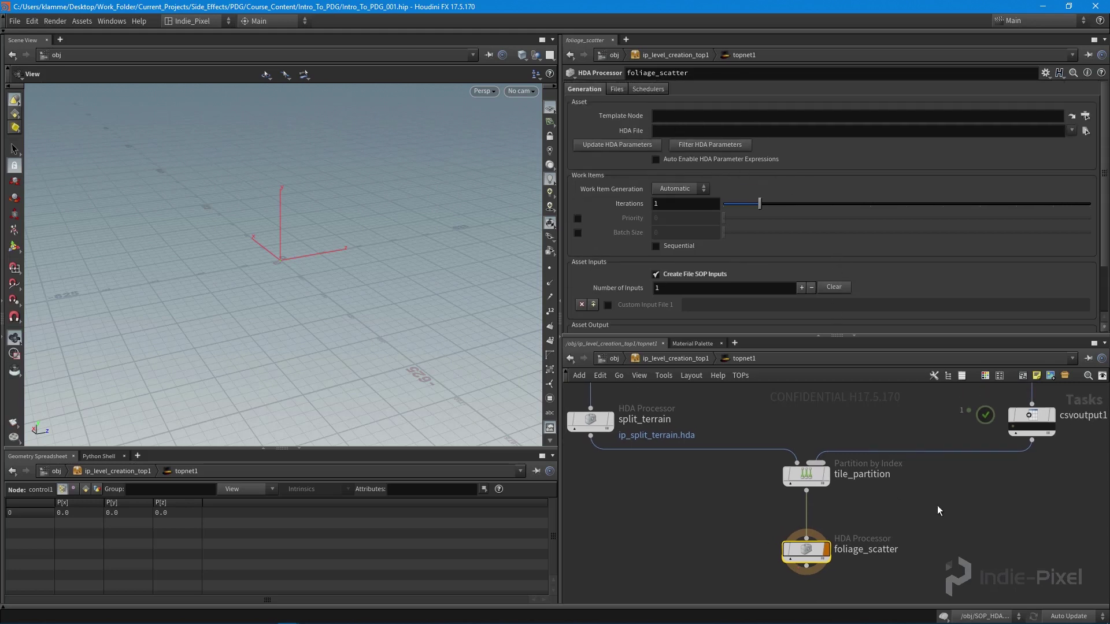
# - Leave the TOP network, enlarge the network editor and open the SOP_HDAs geometry network at the ip_split_terrain node
pyautogui.press('u')
pyautogui.press('u')
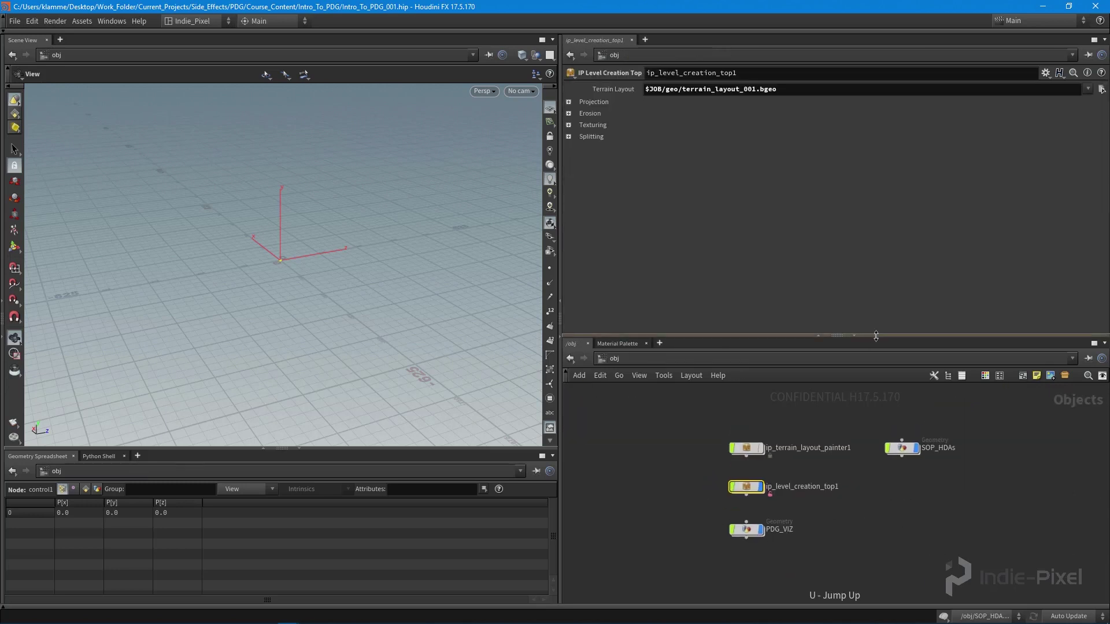
pyautogui.moveTo(876, 336); pyautogui.dragTo(876, 202)
pyautogui.scroll(5, 890, 405)
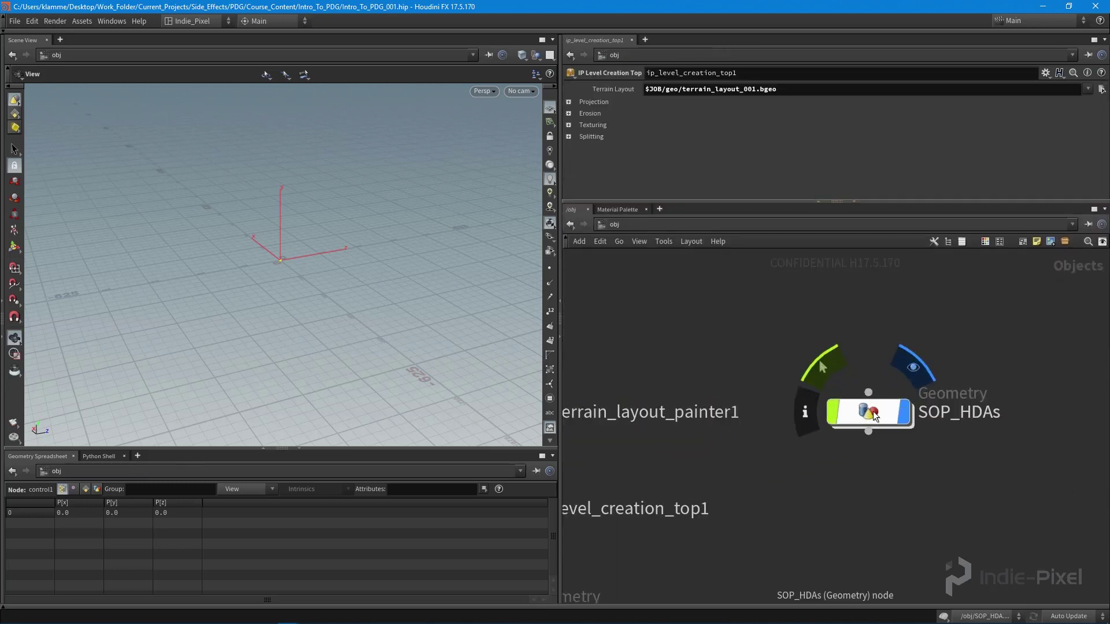
pyautogui.doubleClick(874, 413)
pyautogui.scroll(-3, 809, 491)
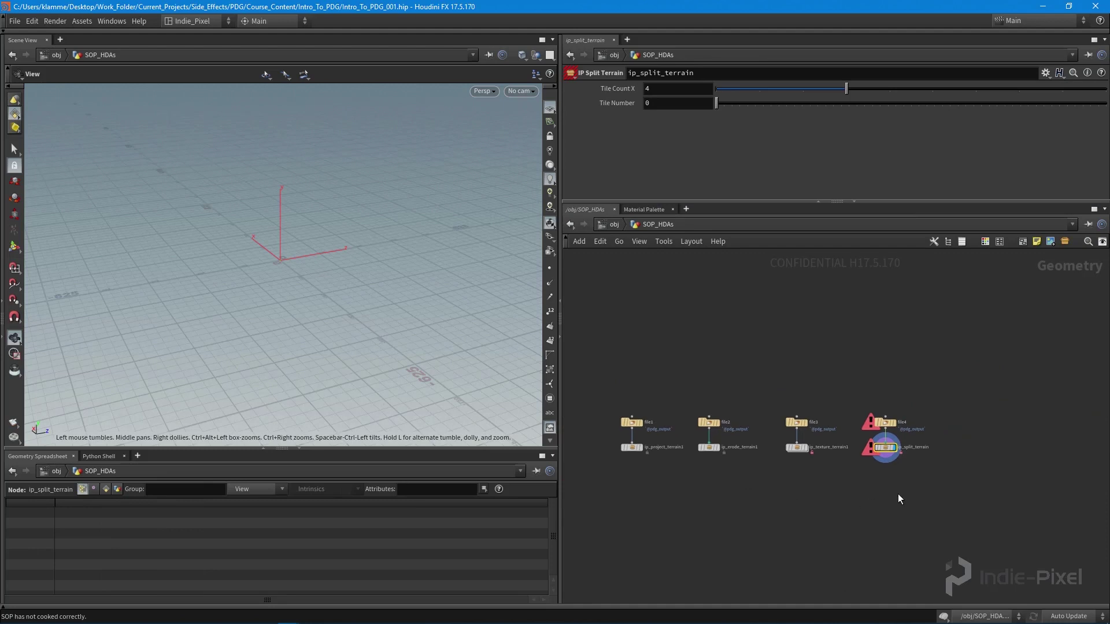
pyautogui.scroll(4, 944, 453)
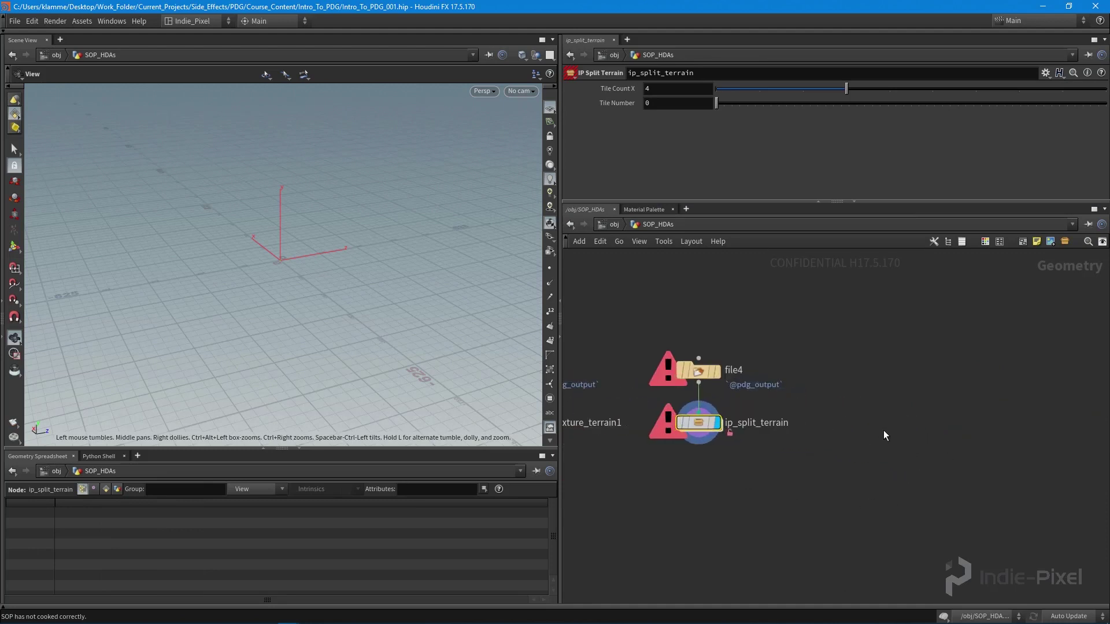
pyautogui.press('Tab')
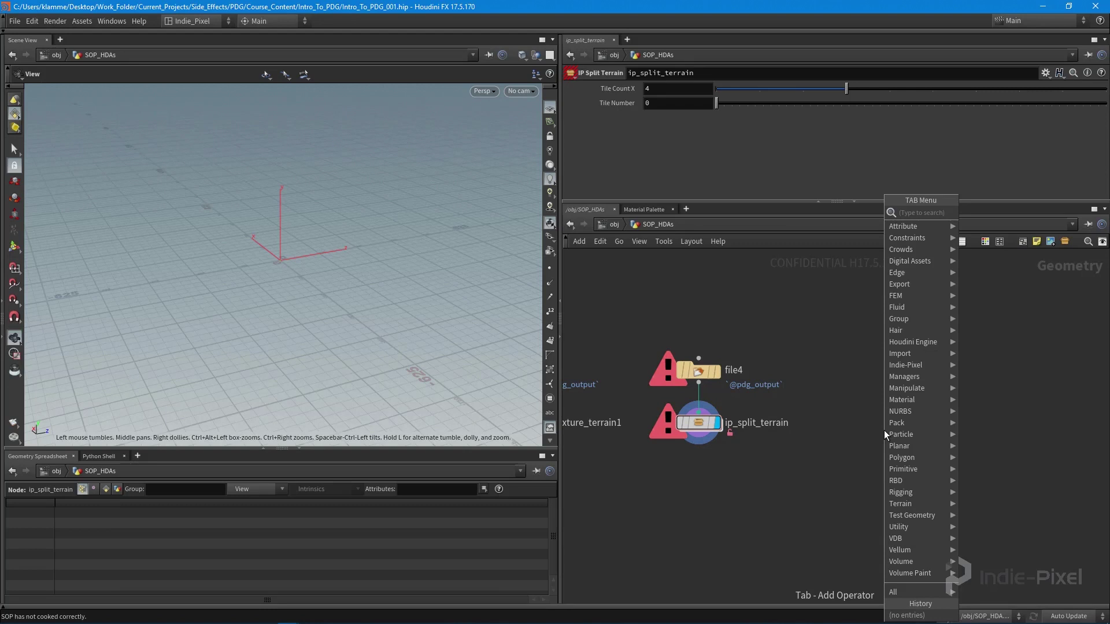
pyautogui.write('geo')
pyautogui.press('Escape')
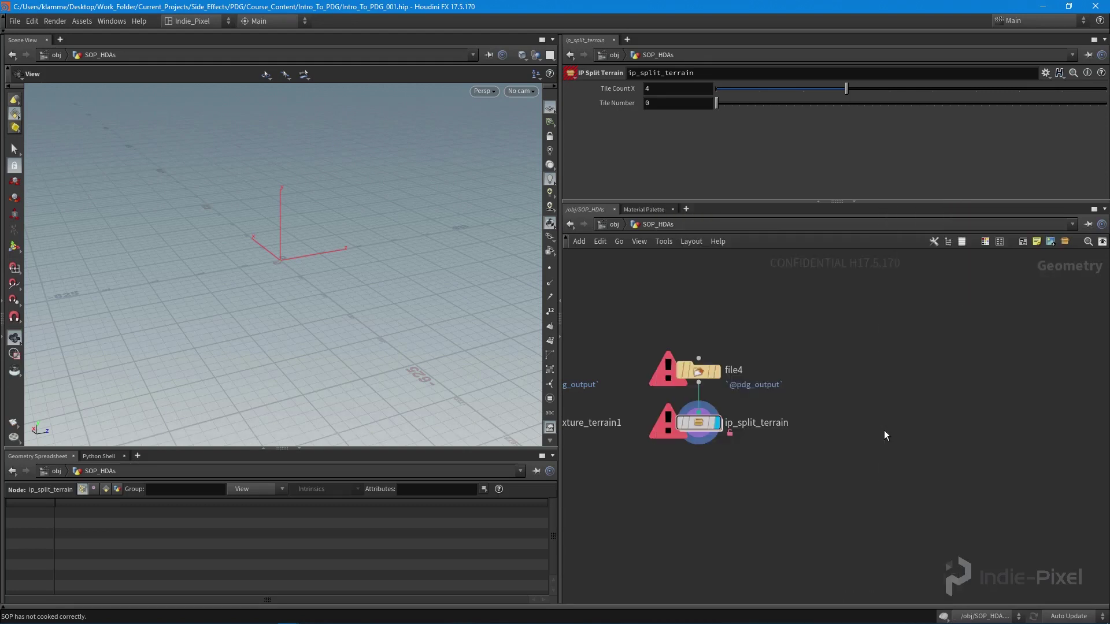
pyautogui.press('Tab')
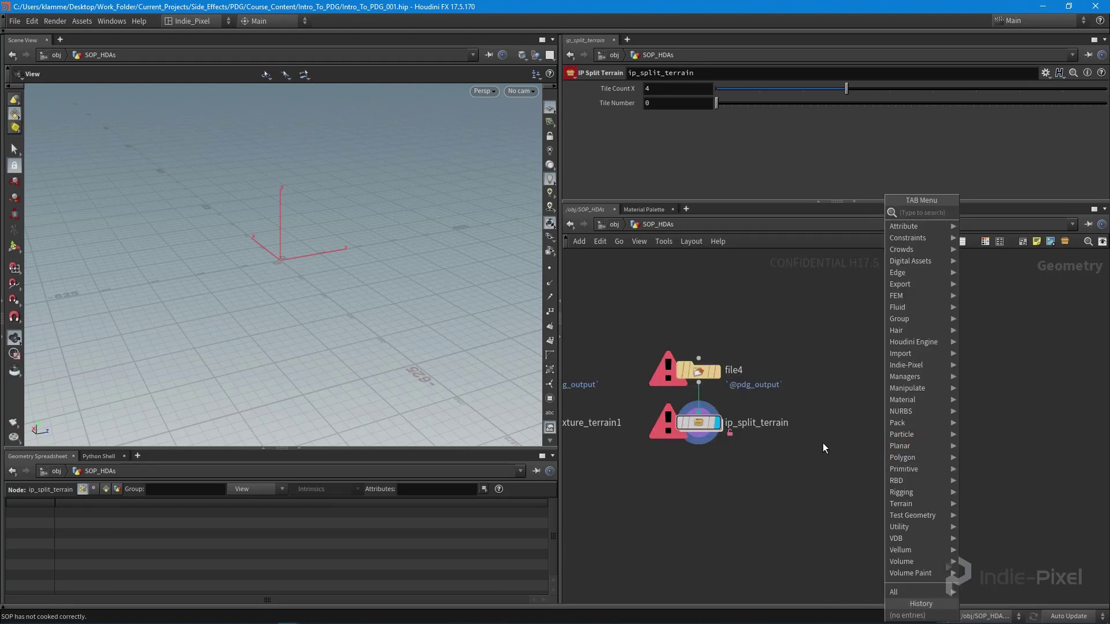
pyautogui.press('Escape')
# - Add a HeightField File node beside ip_split_terrain in the SOP_HDAs network
pyautogui.press('Tab')
pyautogui.write('heg')
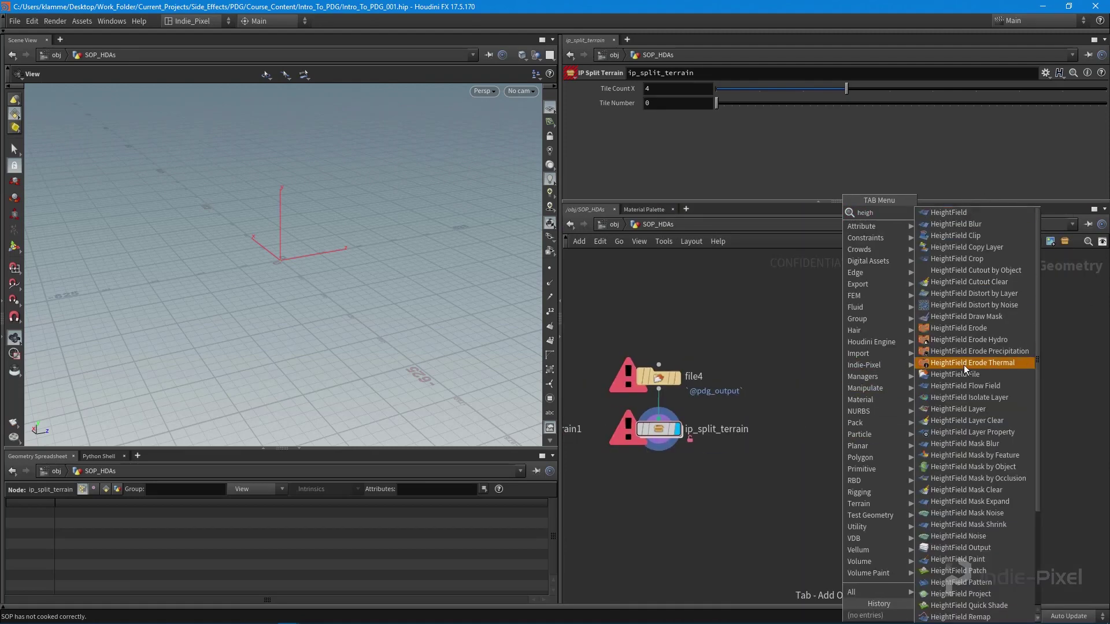
pyautogui.click(978, 374)
pyautogui.click(860, 431)
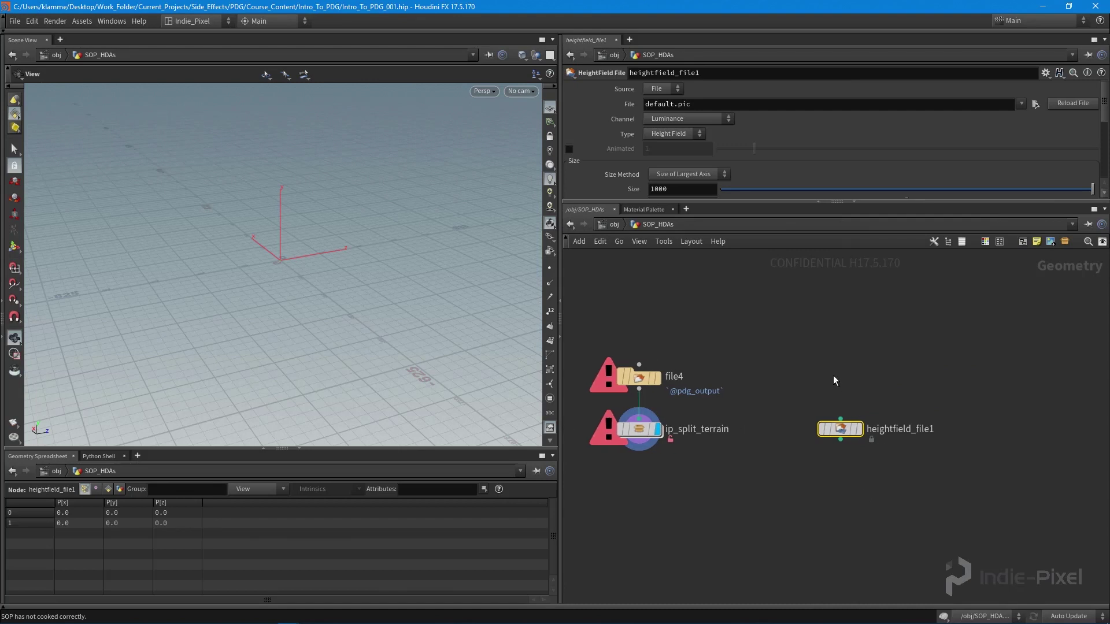
# - Duplicate the file4 node above the new HeightField File node and wire the copy's output into its input
pyautogui.moveTo(645, 385)
pyautogui.keyDown('alt'); pyautogui.moveTo(643, 380); pyautogui.dragTo(862, 359); pyautogui.keyUp('alt')
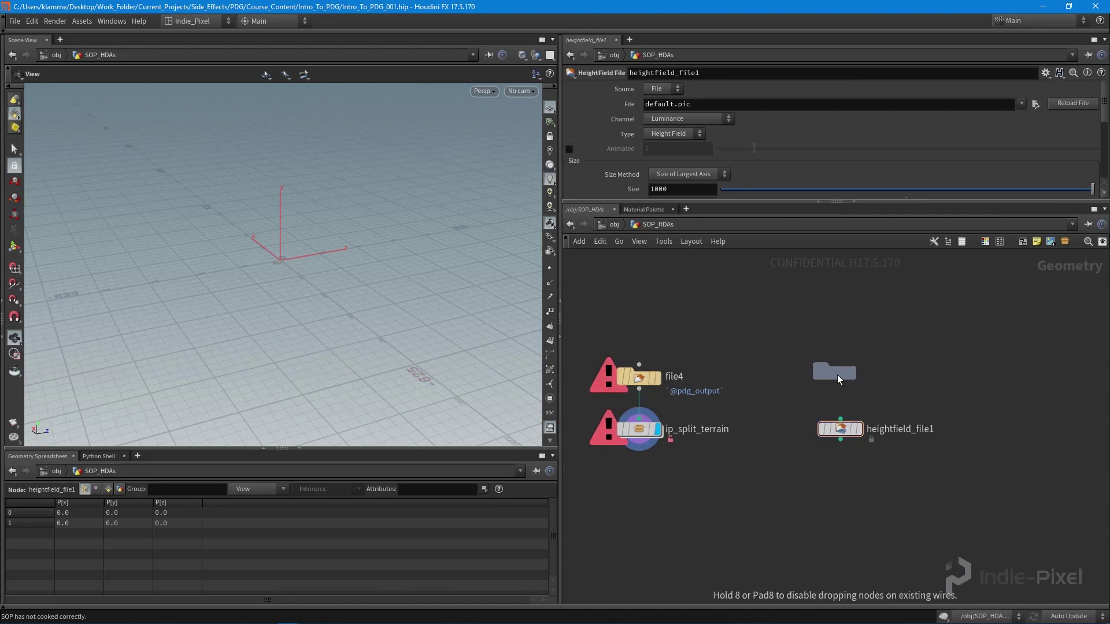
pyautogui.click(847, 377)
pyautogui.scroll(2, 913, 359)
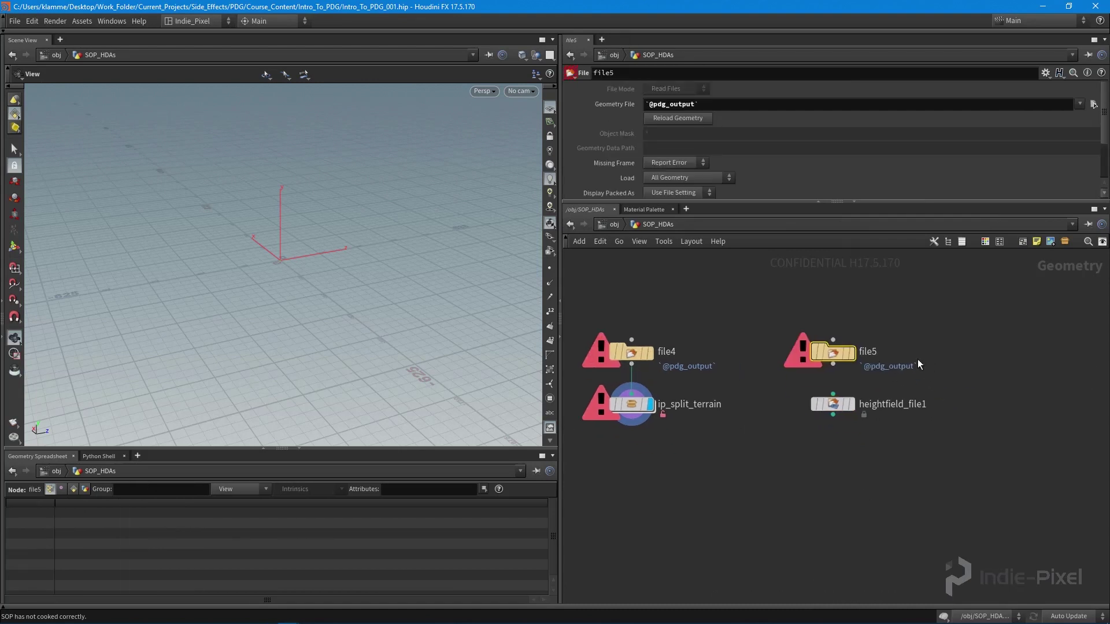
pyautogui.click(825, 362)
pyautogui.click(825, 397)
pyautogui.click(832, 395)
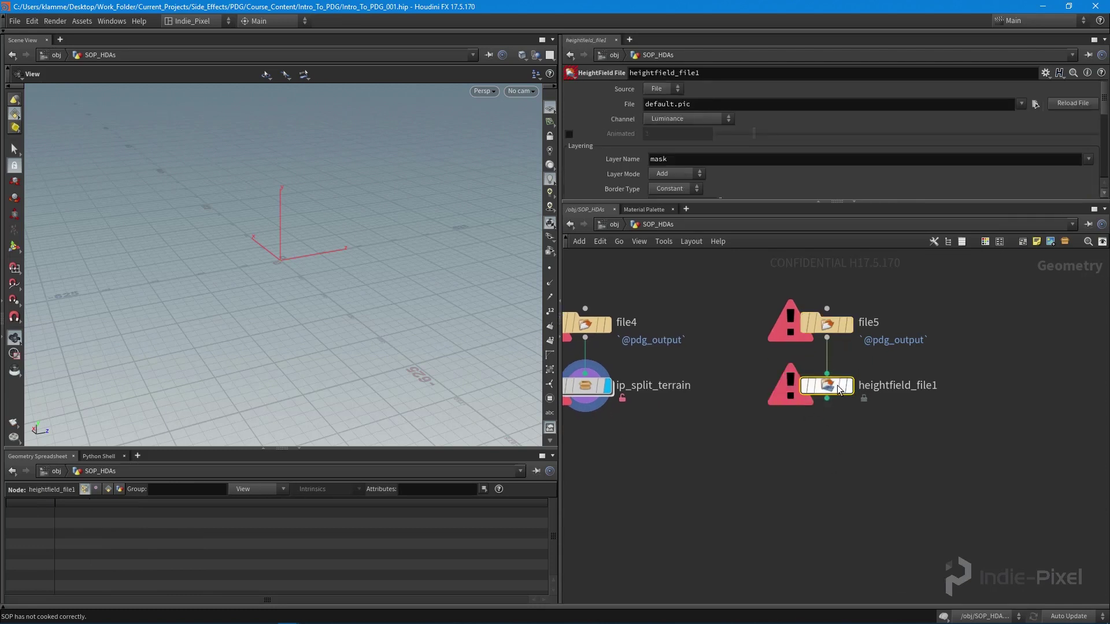
# - Collapse the HeightField File node into a subnetwork and rename it ip_terrain_scatter
pyautogui.hotkey('shift', 'c')
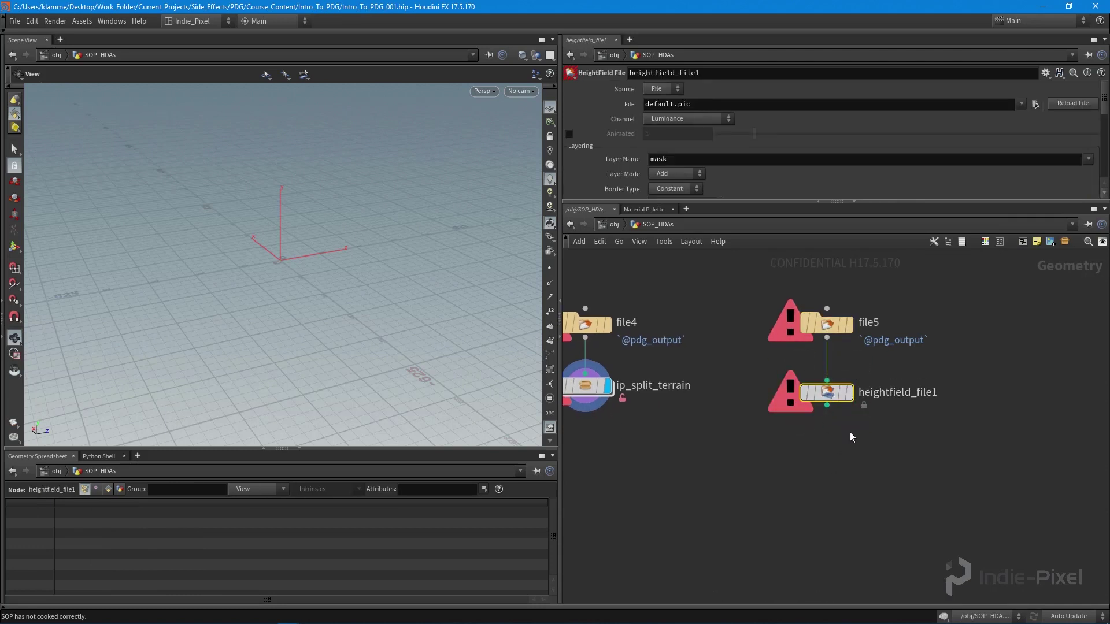
pyautogui.doubleClick(879, 393)
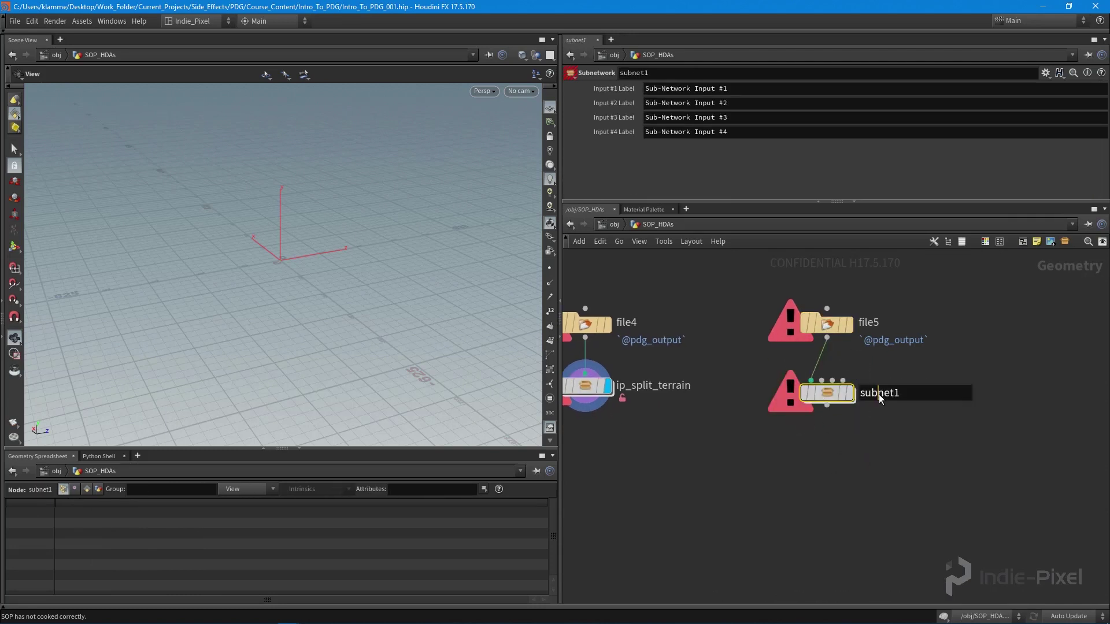
pyautogui.write('ip_')
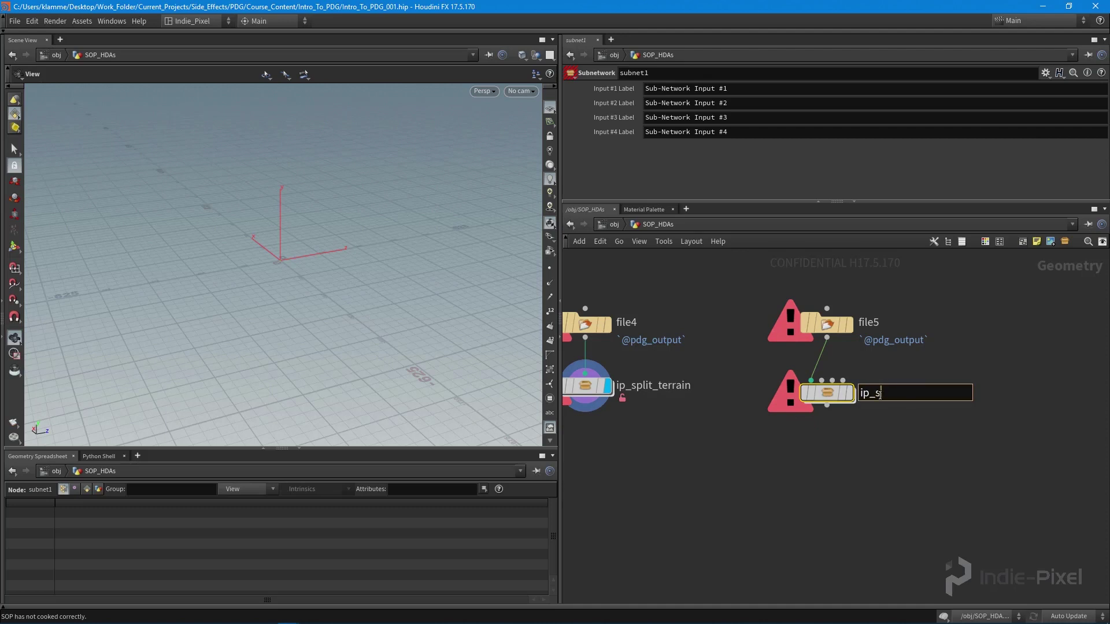
pyautogui.write('terrain_scatter')
pyautogui.press('Return')
# - Start creating a digital asset from the ip_terrain_scatter subnetwork and shorten its operator name to ip_terrain_scatter
pyautogui.moveTo(840, 401)
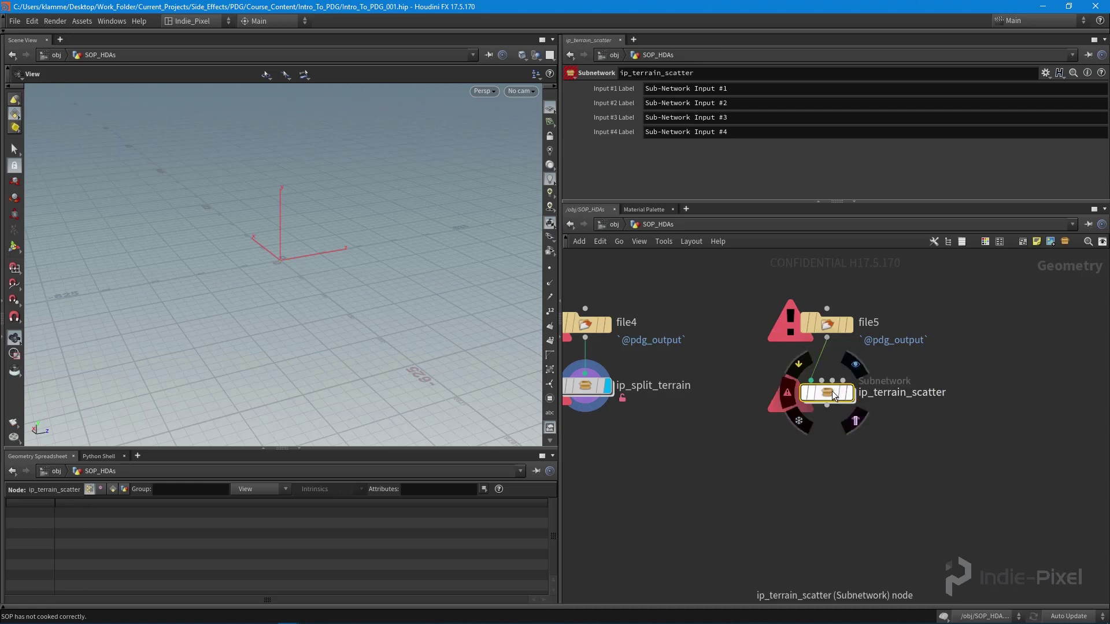
pyautogui.rightClick(832, 395)
pyautogui.click(867, 569)
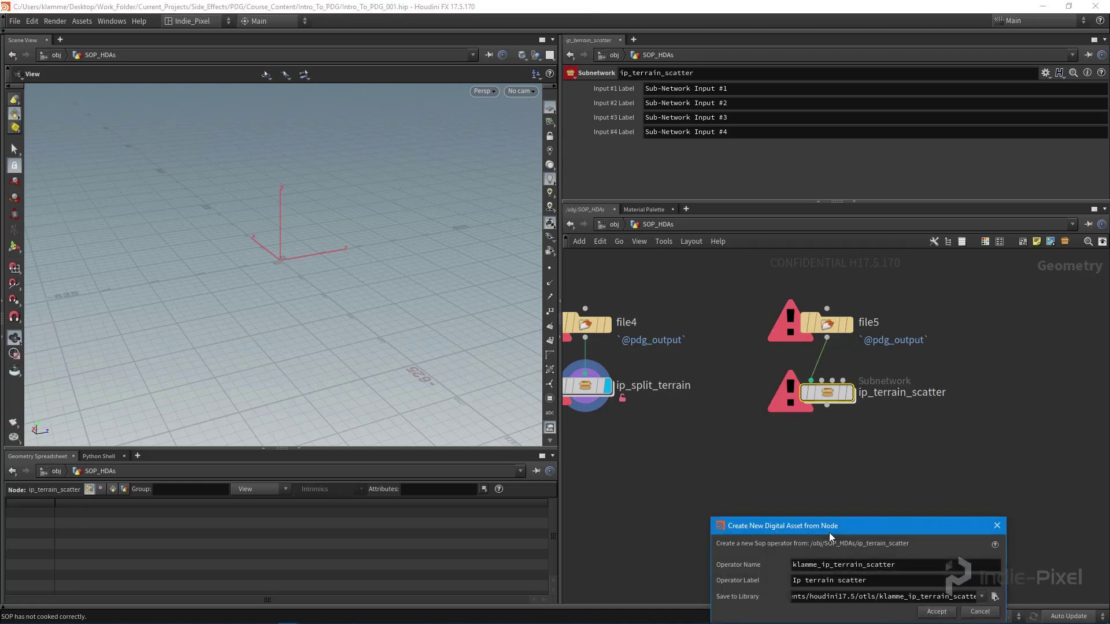
pyautogui.moveTo(829, 536); pyautogui.dragTo(283, 402)
pyautogui.press('BackSpace')
# - Change the new digital asset's operator label to IP Terrain Scatter
pyautogui.click(397, 415)
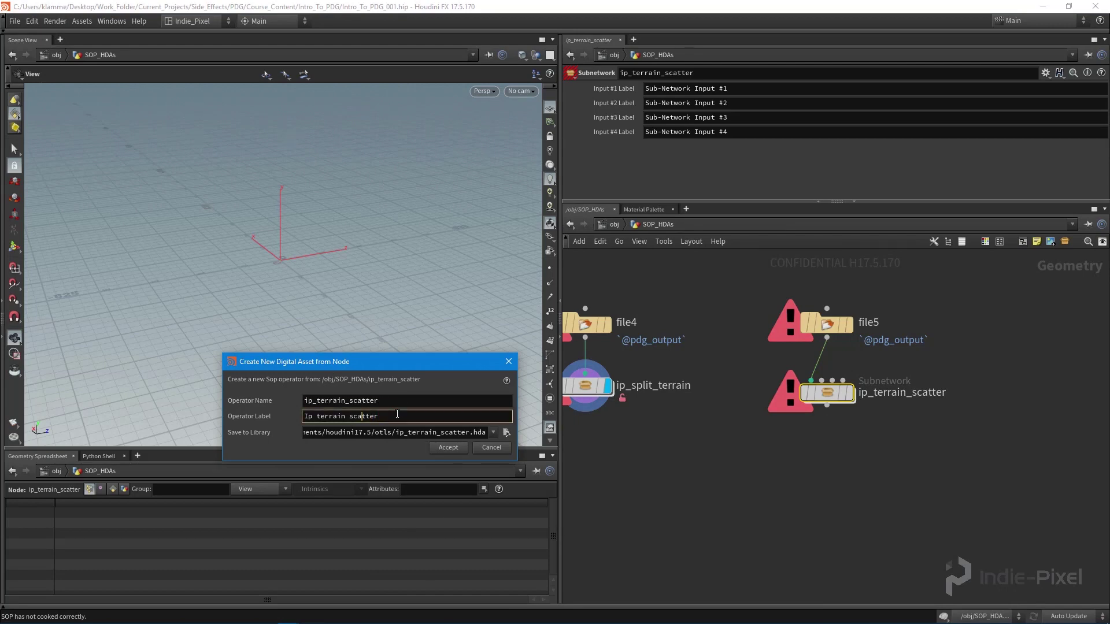
pyautogui.press('Left')
pyautogui.press('BackSpace')
pyautogui.write('S')
pyautogui.press('Left')
pyautogui.press('Left')
pyautogui.press('BackSpace')
pyautogui.write('T')
pyautogui.press('BackSpace')
pyautogui.write('P')
# - Save the digital asset to $JOB/hda/ip_terrain_scatter.hda and finish creating it
pyautogui.click(506, 432)
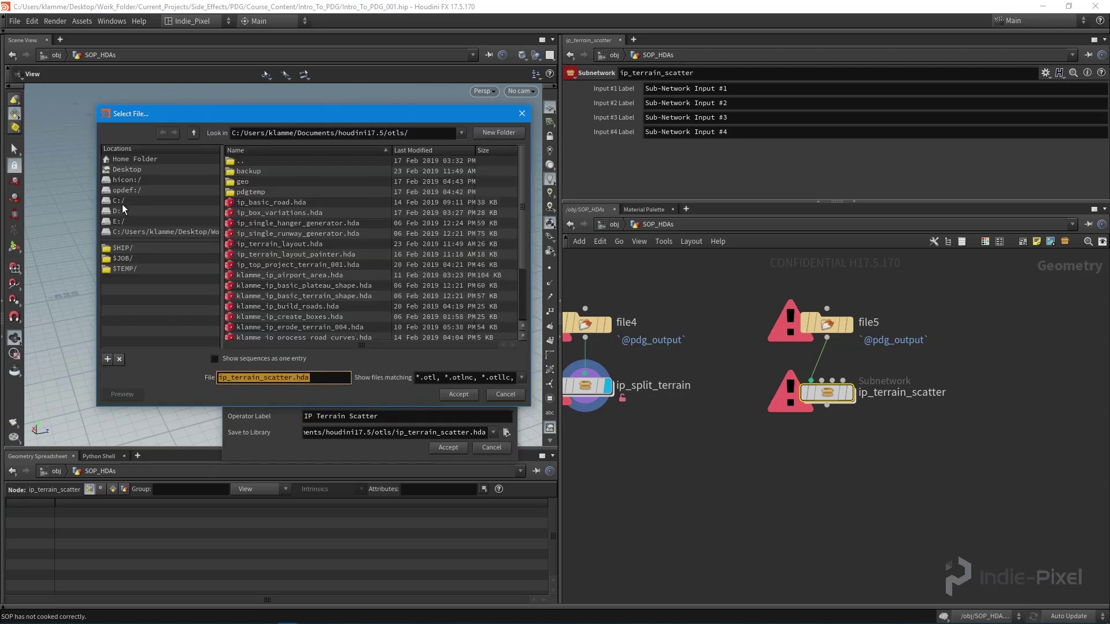
pyautogui.click(122, 258)
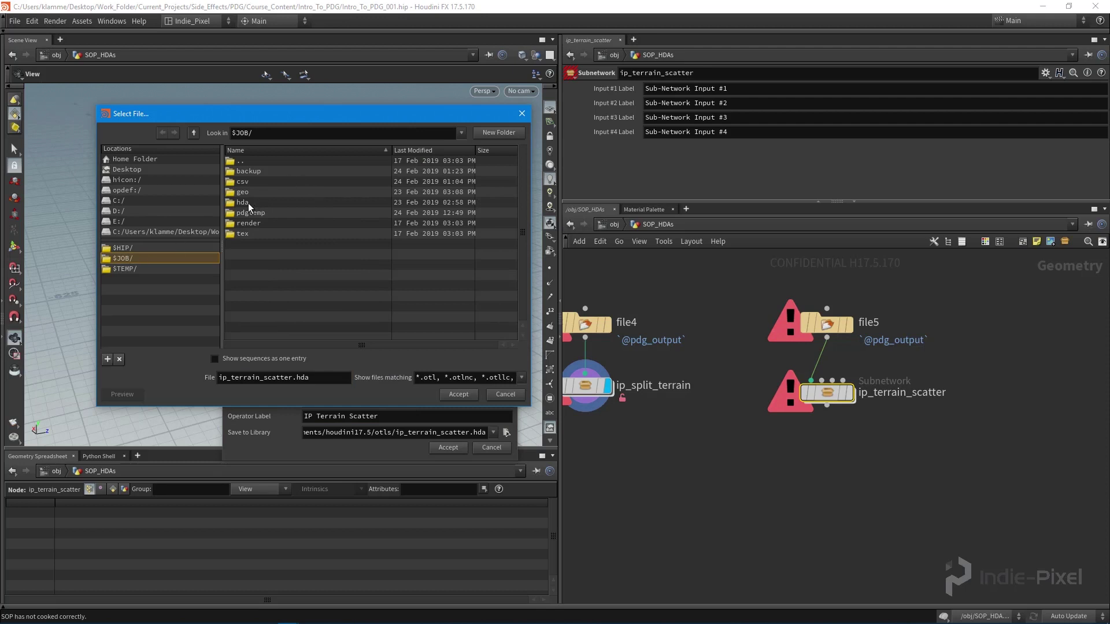
pyautogui.doubleClick(253, 206)
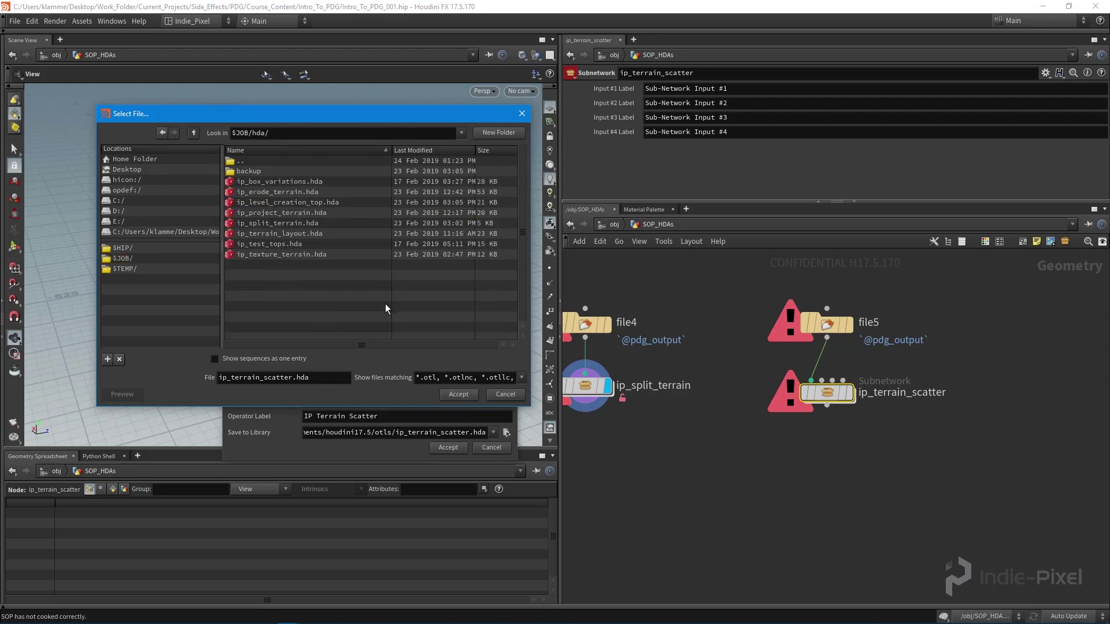
pyautogui.click(465, 397)
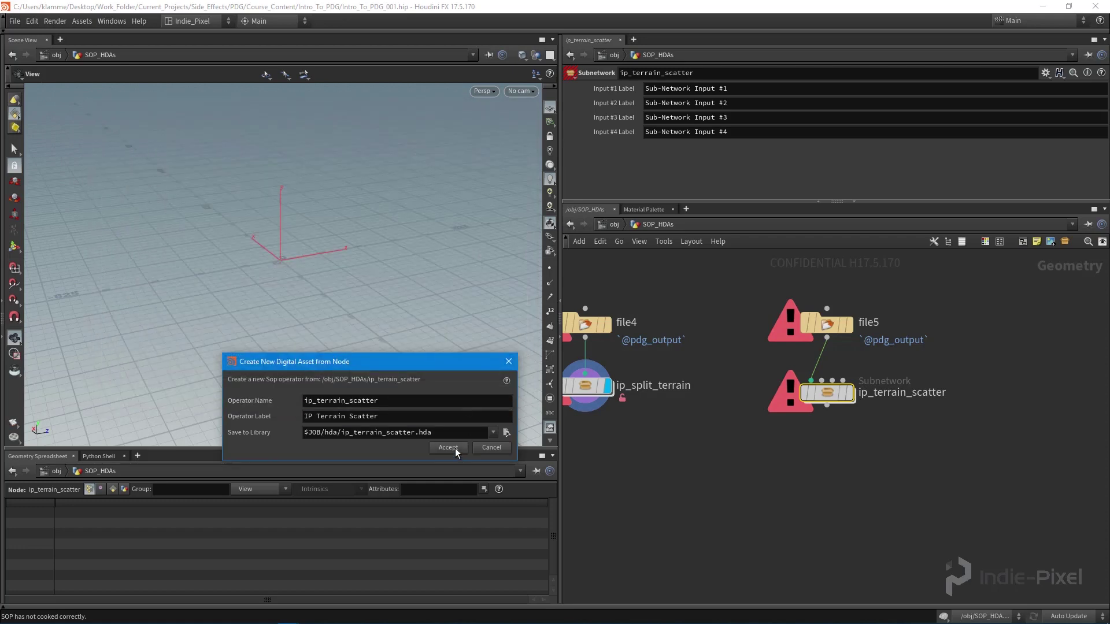
pyautogui.press('Return')
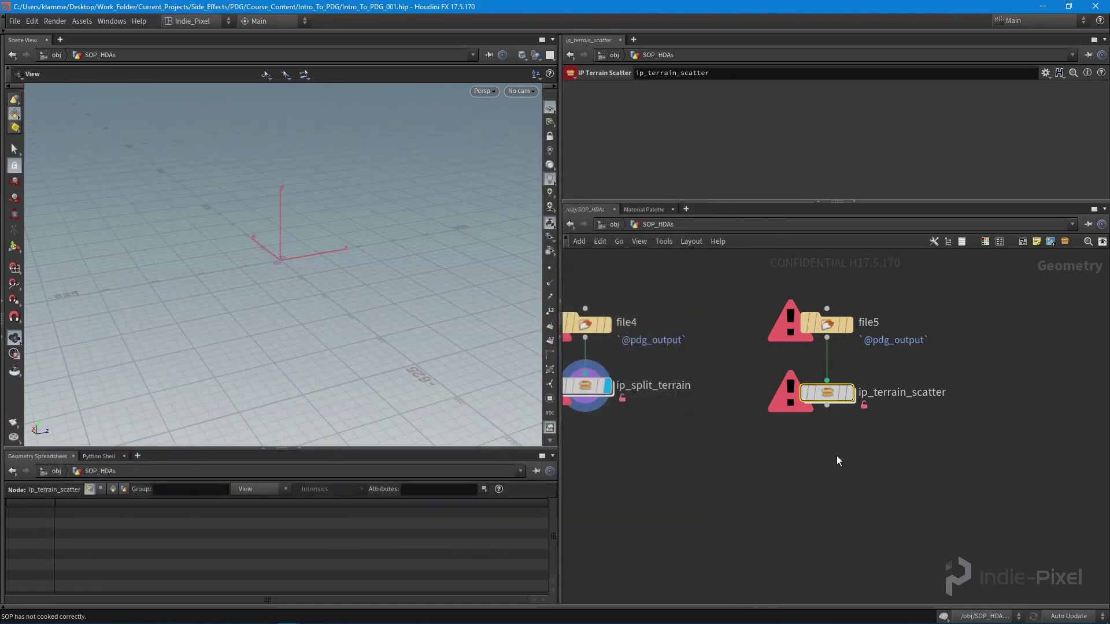
# - Return to the topnet1 network inside ip_level_creation_top1
pyautogui.moveTo(833, 442)
pyautogui.mouseDown(button='middle')
pyautogui.moveTo(835, 458)
pyautogui.moveTo(835, 447)
pyautogui.mouseUp(button='middle')
pyautogui.press('u')
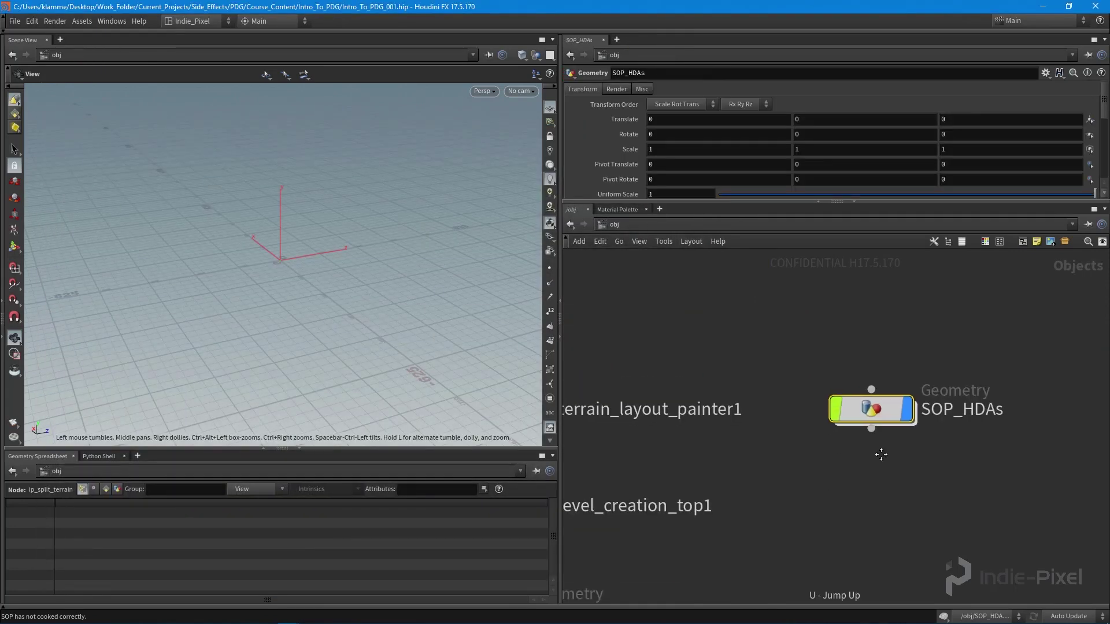
pyautogui.doubleClick(670, 368)
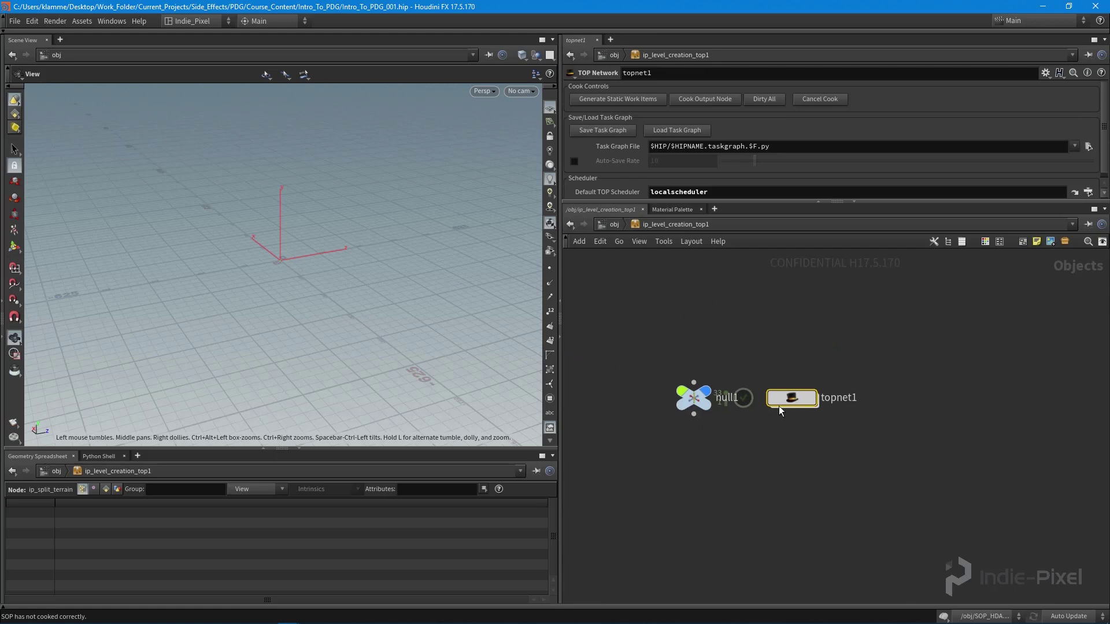
pyautogui.doubleClick(780, 404)
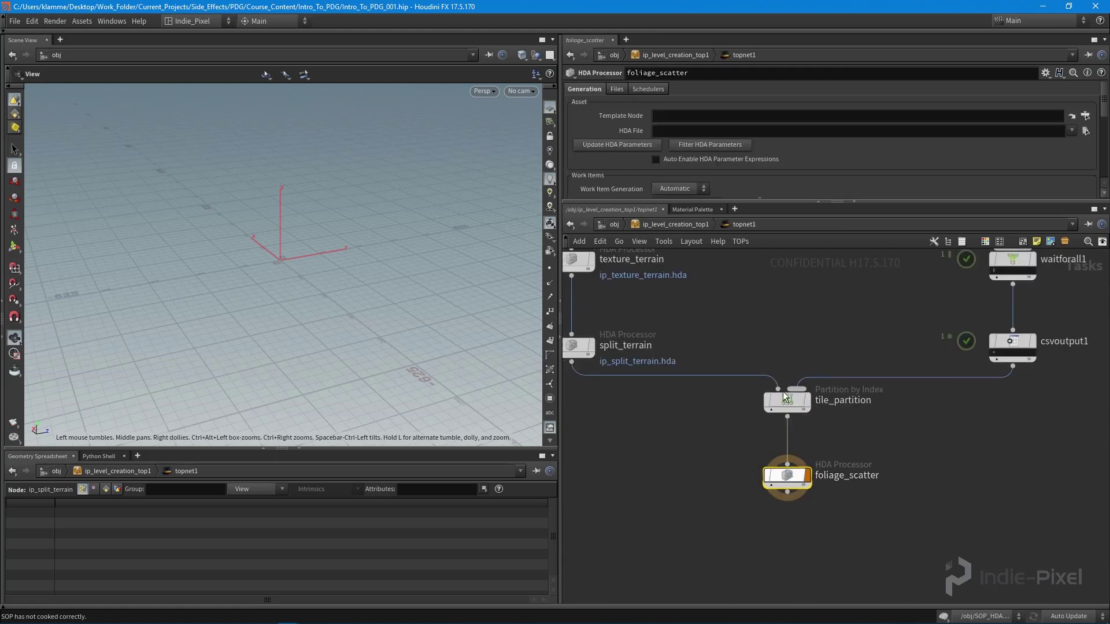
# - Choose ip_terrain_scatter.hda as foliage_scatter's HDA file and set its path to $PDG_DIR/hda/ip_terrain_scatter.hda
pyautogui.click(1084, 131)
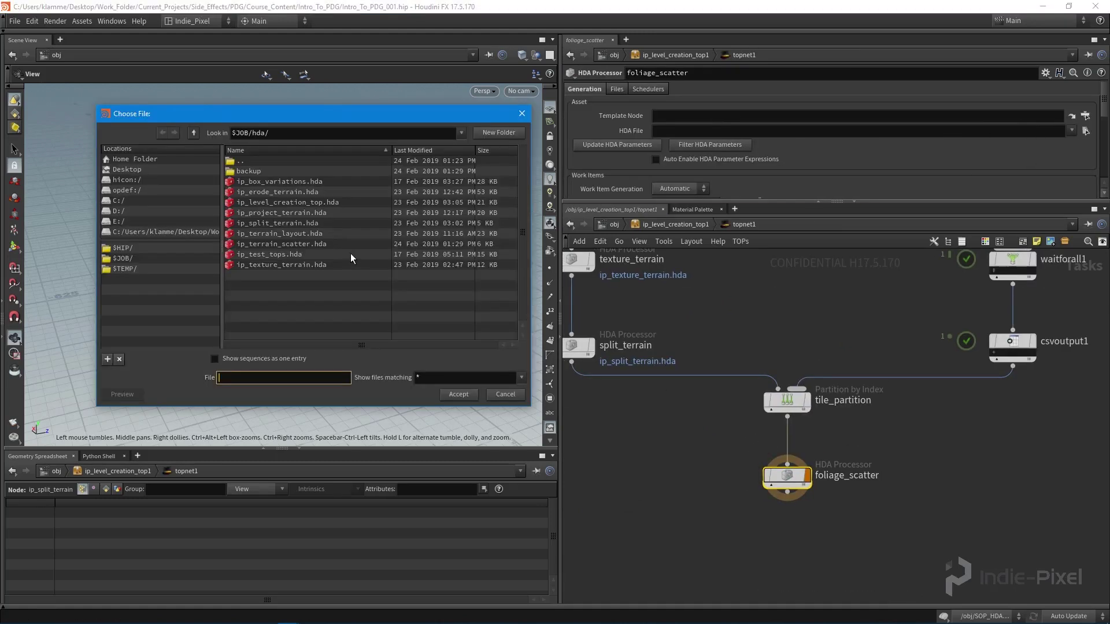
pyautogui.doubleClick(248, 243)
pyautogui.click(670, 132)
pyautogui.press('BackSpace')
pyautogui.press('BackSpace')
pyautogui.press('BackSpace')
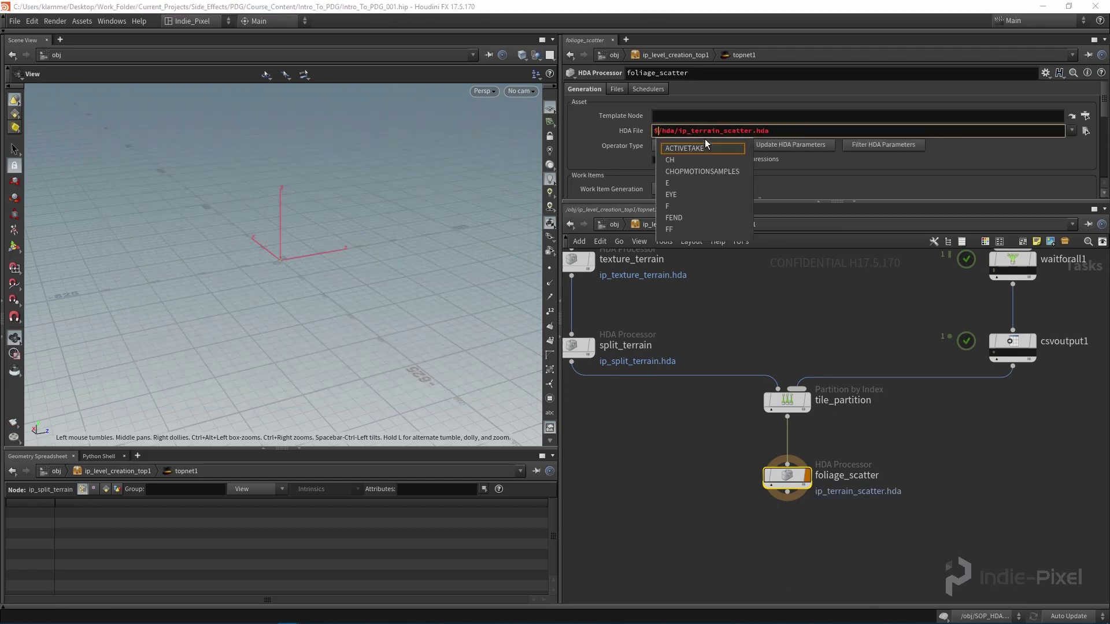
pyautogui.write('PDG_D')
pyautogui.click(705, 140)
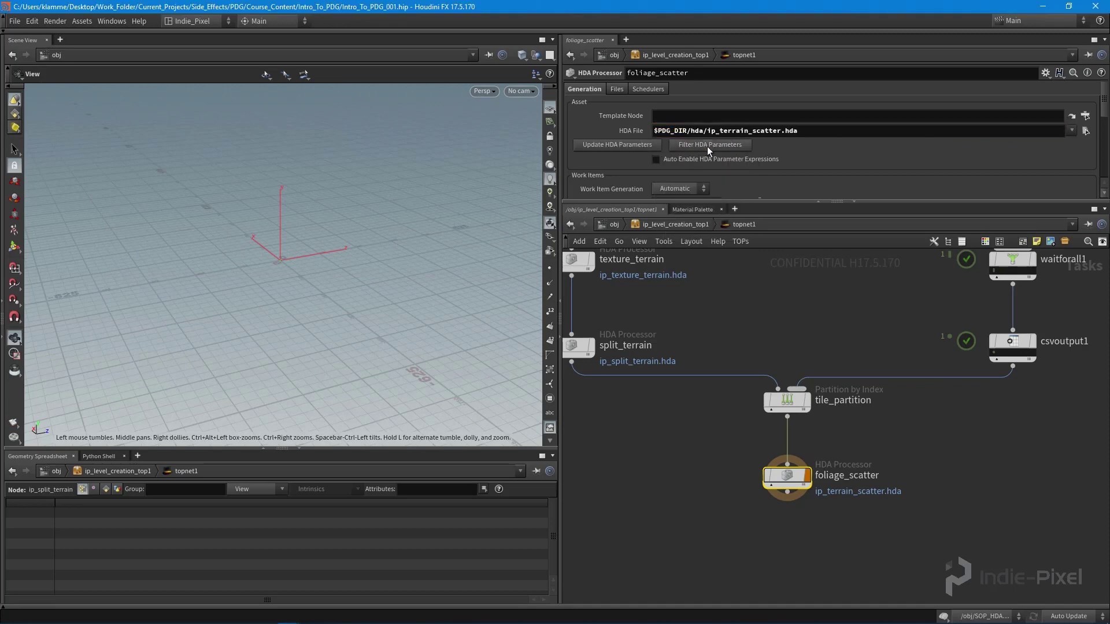
# - Review foliage_scatter's parameters and the layout of the whole task network, from the terrain and asset branches to the scatter node
pyautogui.scroll(-11, 800, 159)
pyautogui.scroll(5, 866, 156)
pyautogui.scroll(4, 876, 156)
pyautogui.moveTo(880, 200); pyautogui.dragTo(880, 212)
pyautogui.scroll(-3, 838, 364)
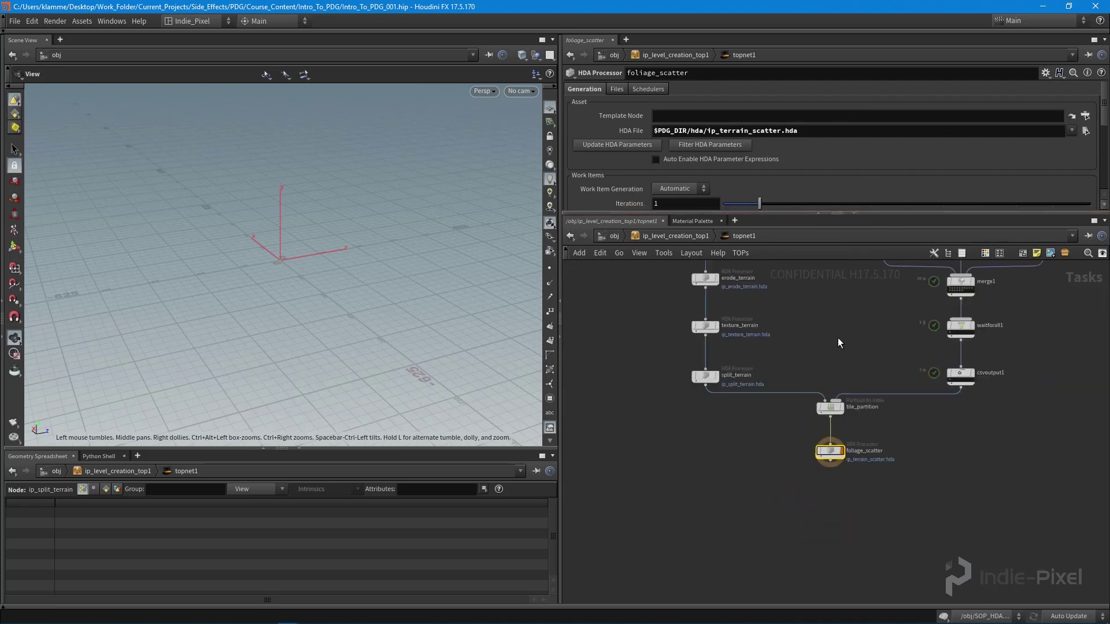
pyautogui.scroll(-3, 838, 364)
pyautogui.moveTo(671, 298); pyautogui.dragTo(1015, 561)
pyautogui.click(888, 312)
pyautogui.moveTo(849, 312); pyautogui.dragTo(864, 312)
pyautogui.moveTo(827, 339); pyautogui.dragTo(821, 355, button='middle')
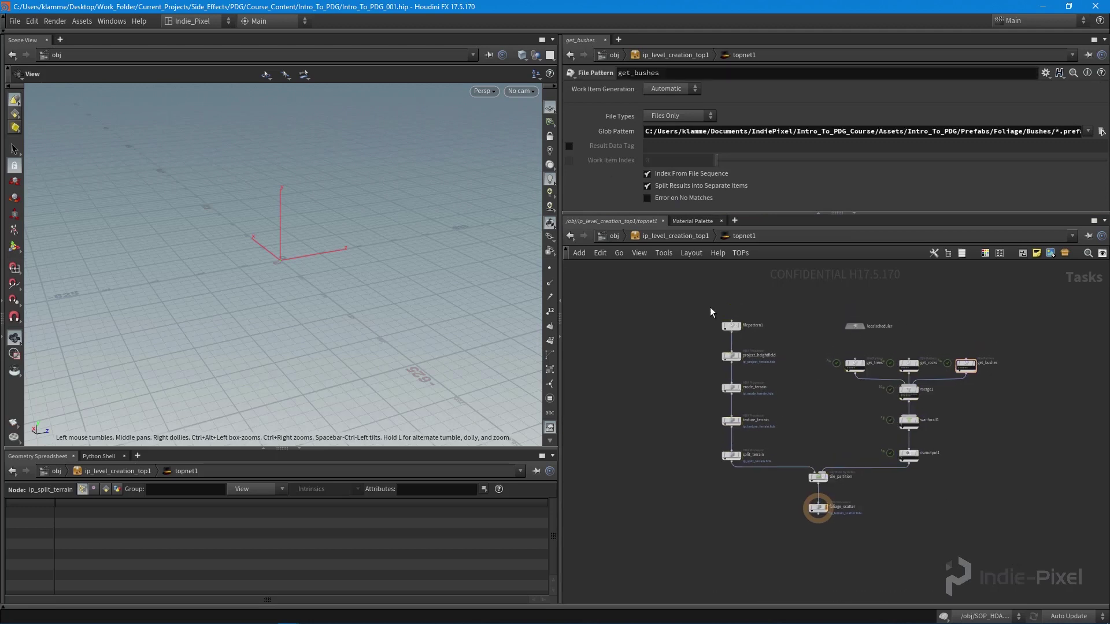
# - Make split_terrain the output node of the terrain branch, and dirty and cook it
pyautogui.moveTo(687, 308); pyautogui.dragTo(783, 495)
pyautogui.click(817, 508)
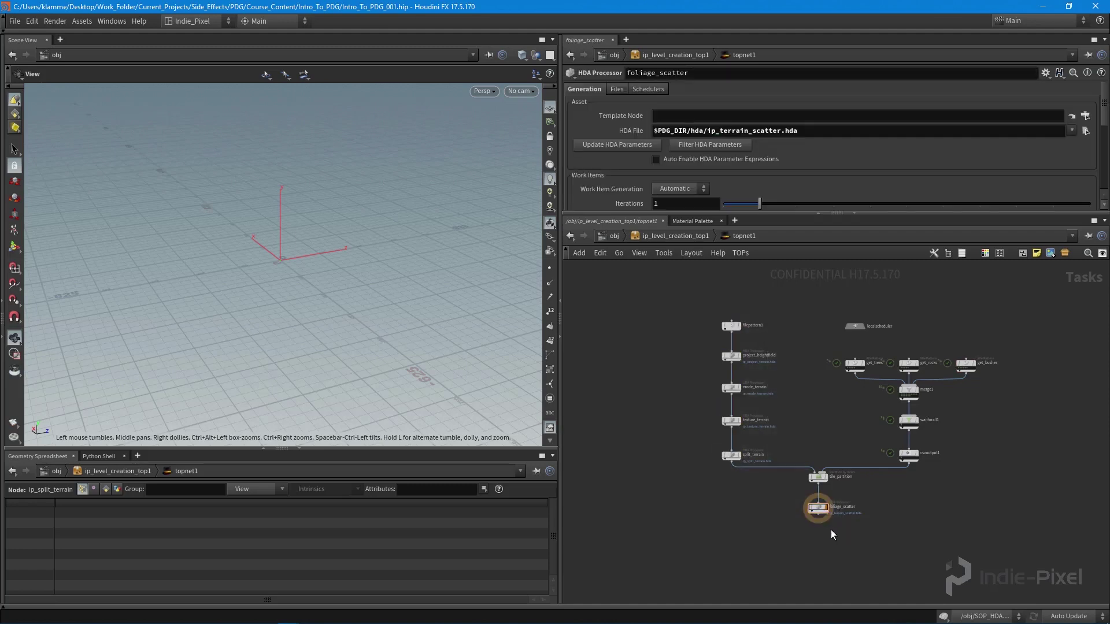
pyautogui.scroll(4, 831, 529)
pyautogui.moveTo(751, 535); pyautogui.dragTo(848, 466)
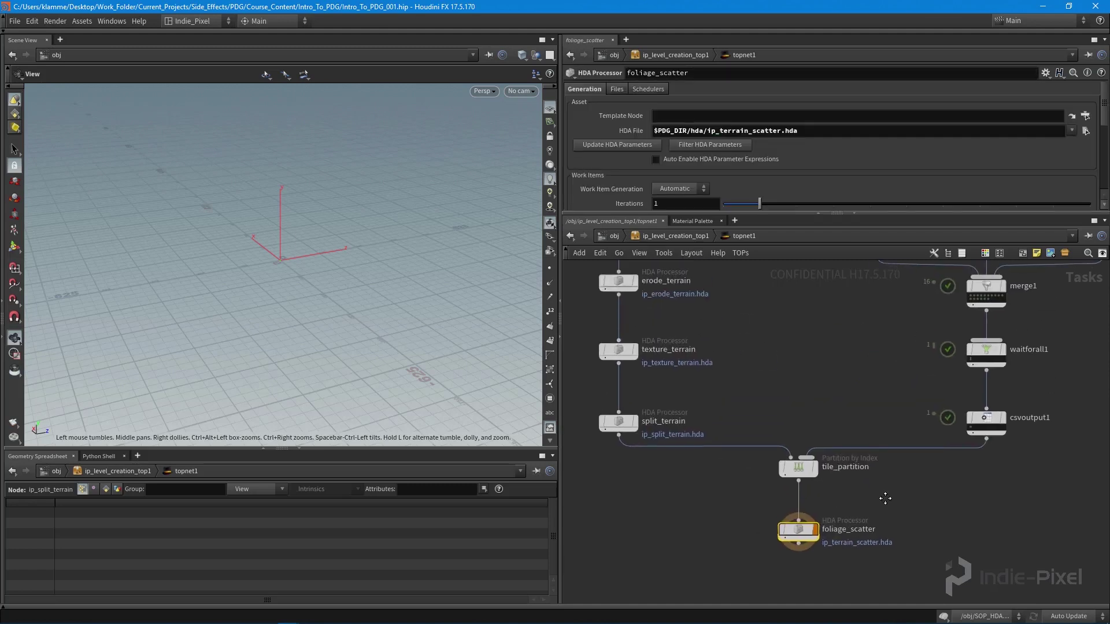
pyautogui.scroll(-4, 887, 501)
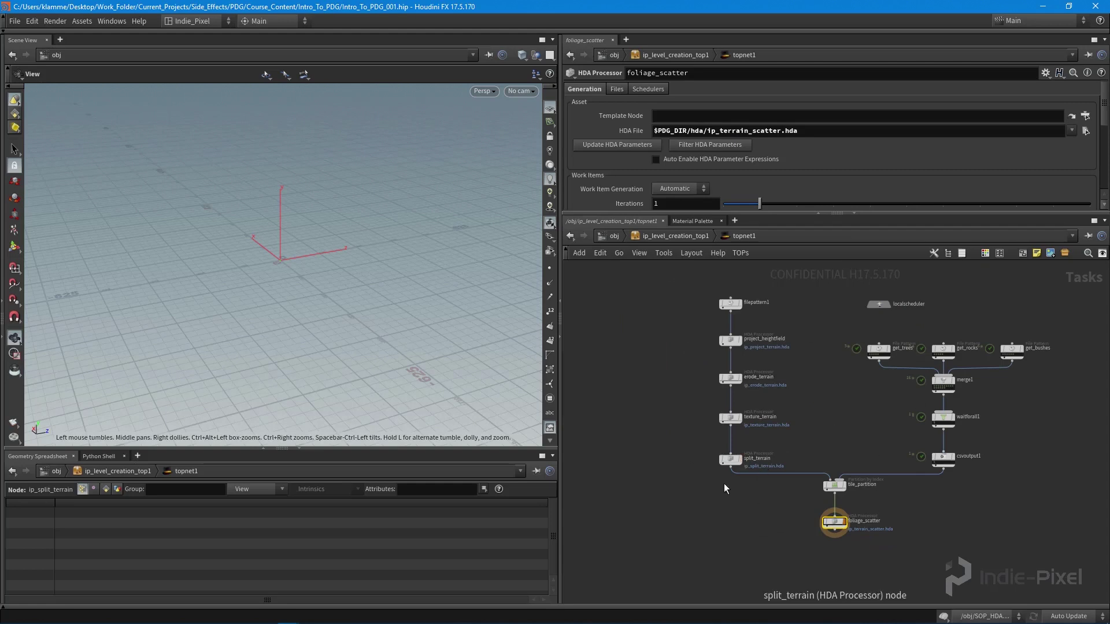
pyautogui.scroll(3, 718, 488)
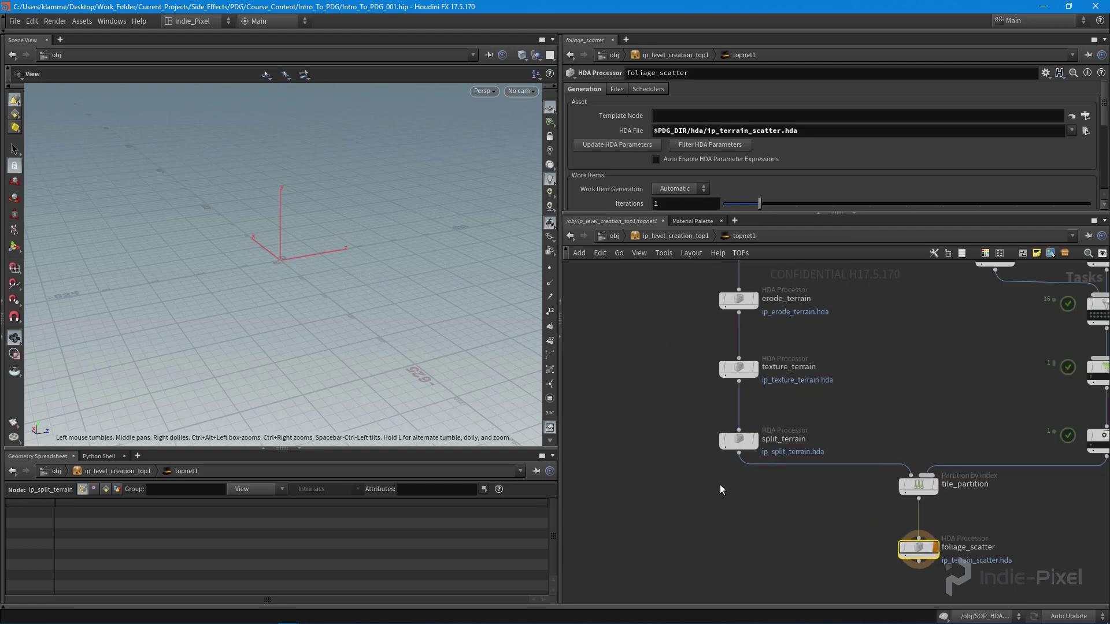
pyautogui.click(741, 445)
pyautogui.rightClick(738, 442)
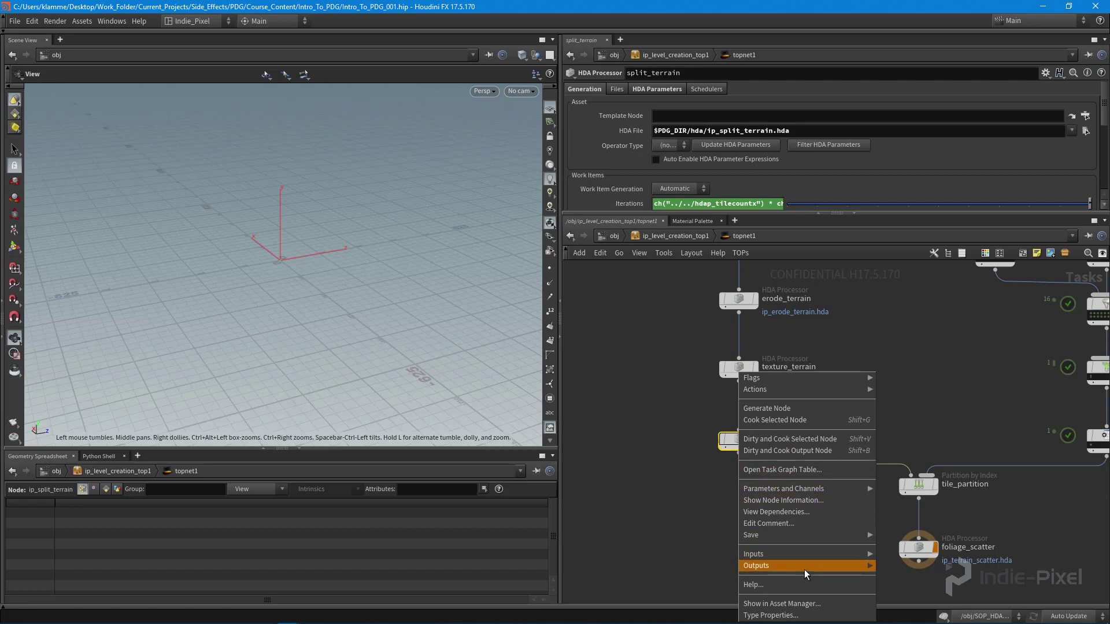
pyautogui.moveTo(823, 493)
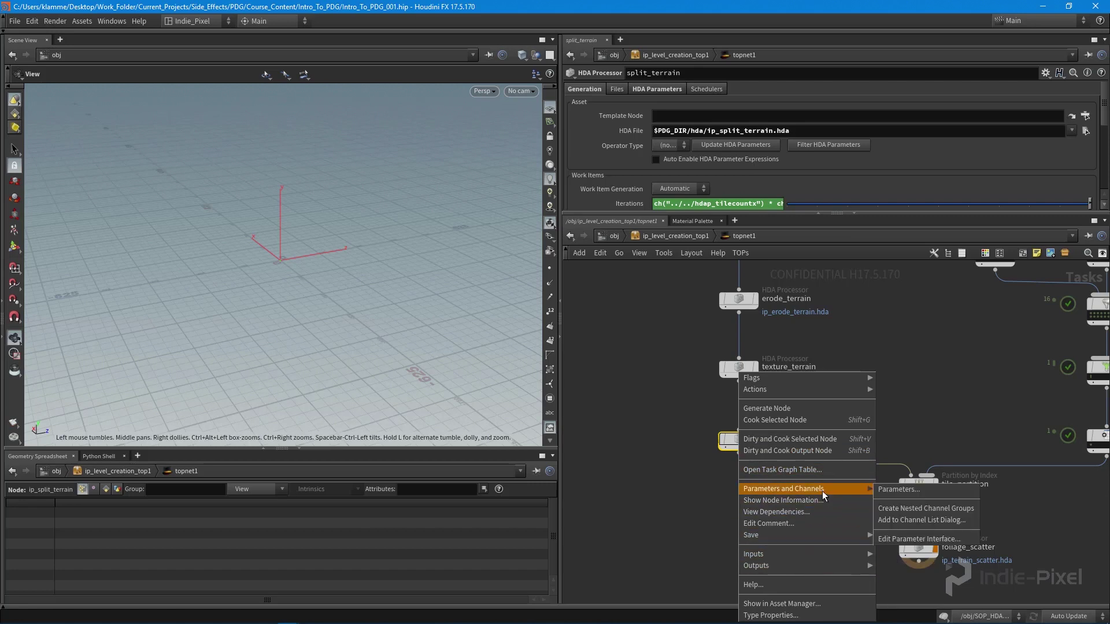
pyautogui.click(885, 425)
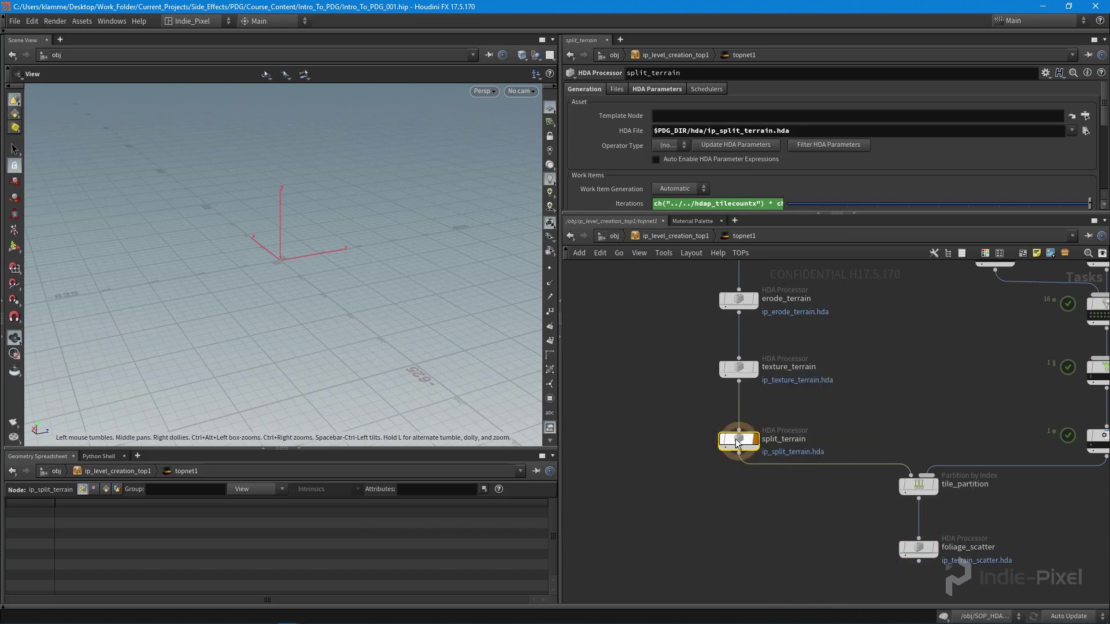
pyautogui.rightClick(747, 441)
pyautogui.click(785, 450)
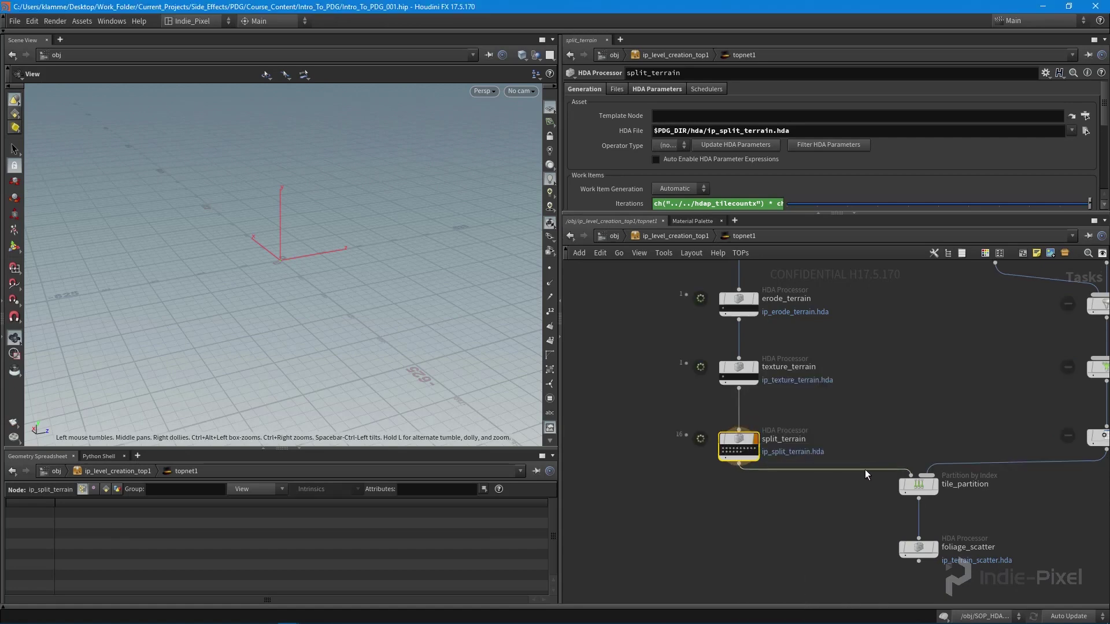
# - Examine the work items in the terrain branch from filepattern1 to split_terrain while they cook, and the connections to tile_partition
pyautogui.scroll(-1, 865, 470)
pyautogui.scroll(3, 766, 454)
pyautogui.scroll(-3, 832, 420)
pyautogui.moveTo(838, 417); pyautogui.dragTo(814, 486, button='middle')
pyautogui.moveTo(675, 268); pyautogui.dragTo(805, 554)
pyautogui.scroll(-3, 809, 556)
pyautogui.click(763, 537)
pyautogui.moveTo(749, 513); pyautogui.dragTo(743, 526, button='middle')
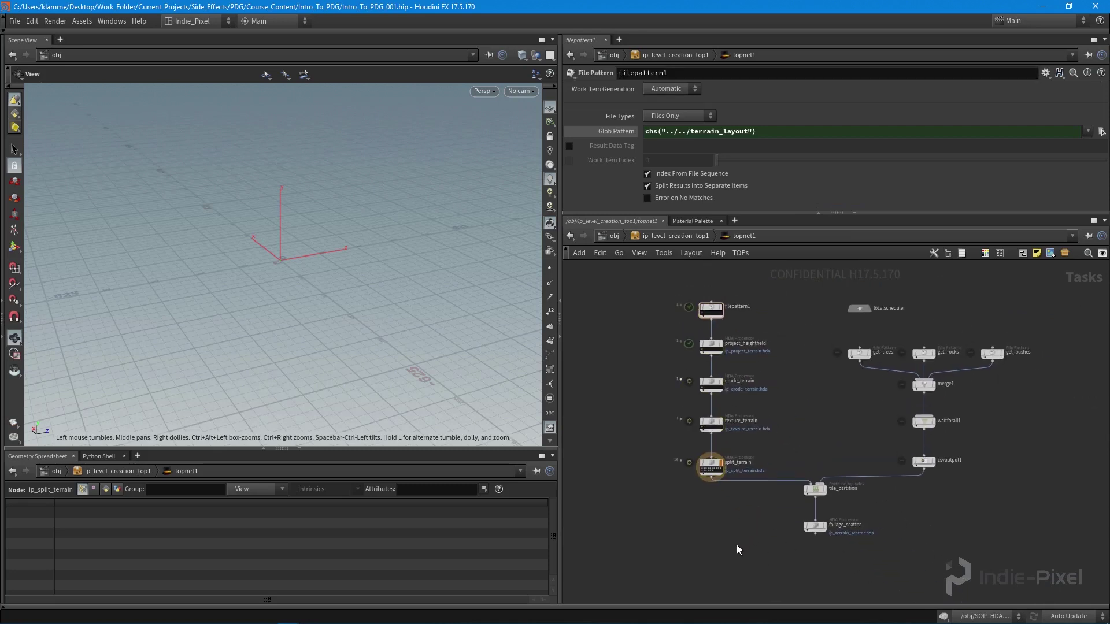
pyautogui.scroll(3, 780, 508)
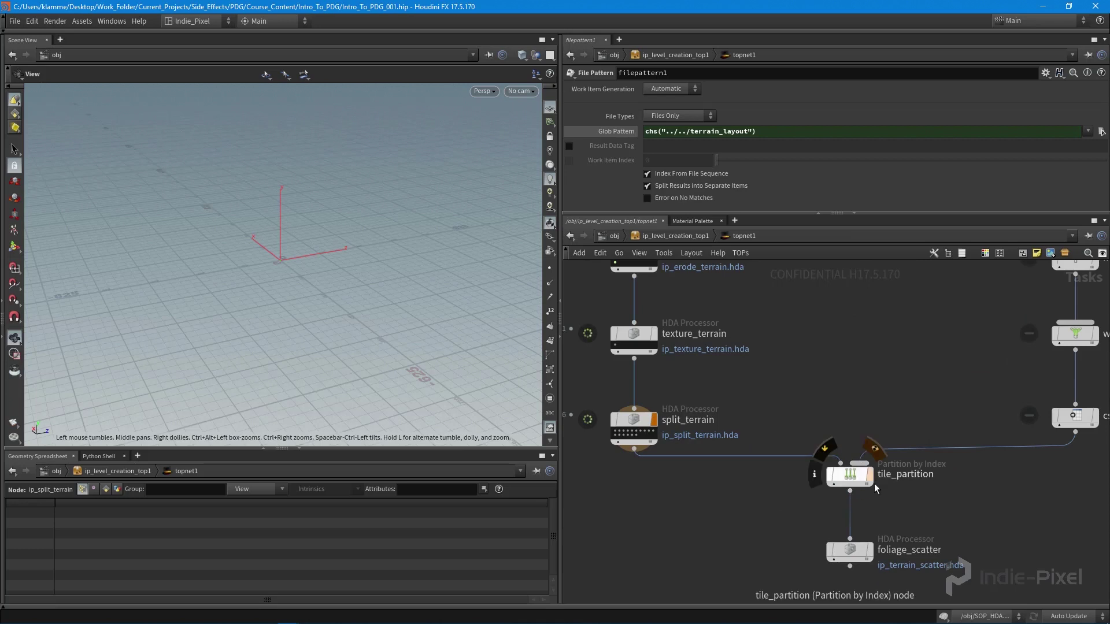
pyautogui.scroll(-4, 940, 522)
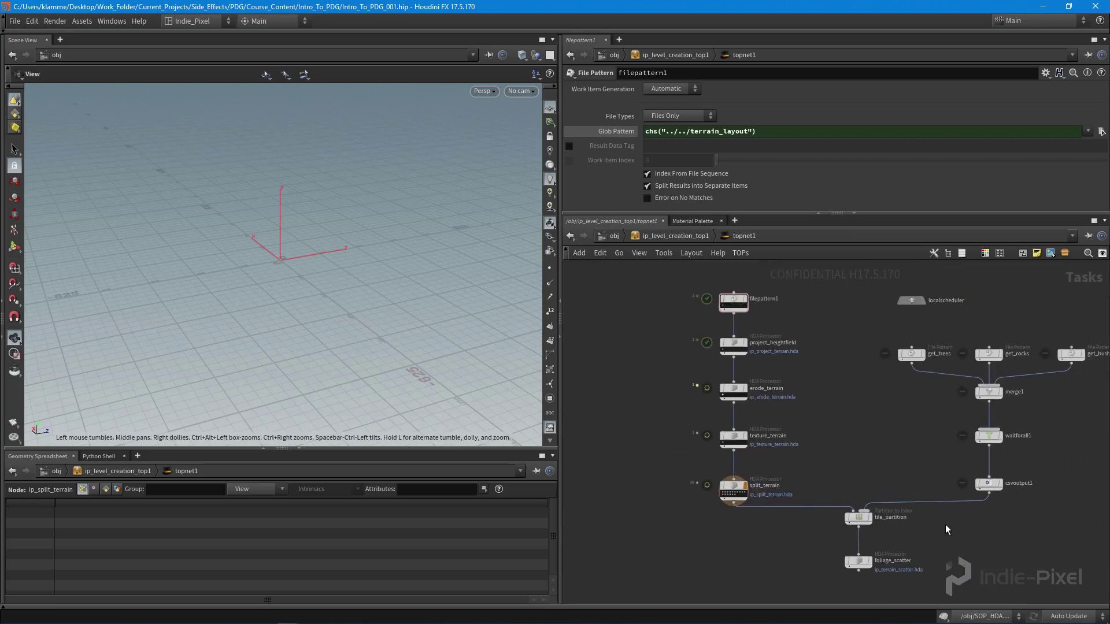
pyautogui.moveTo(951, 525); pyautogui.dragTo(939, 526, button='middle')
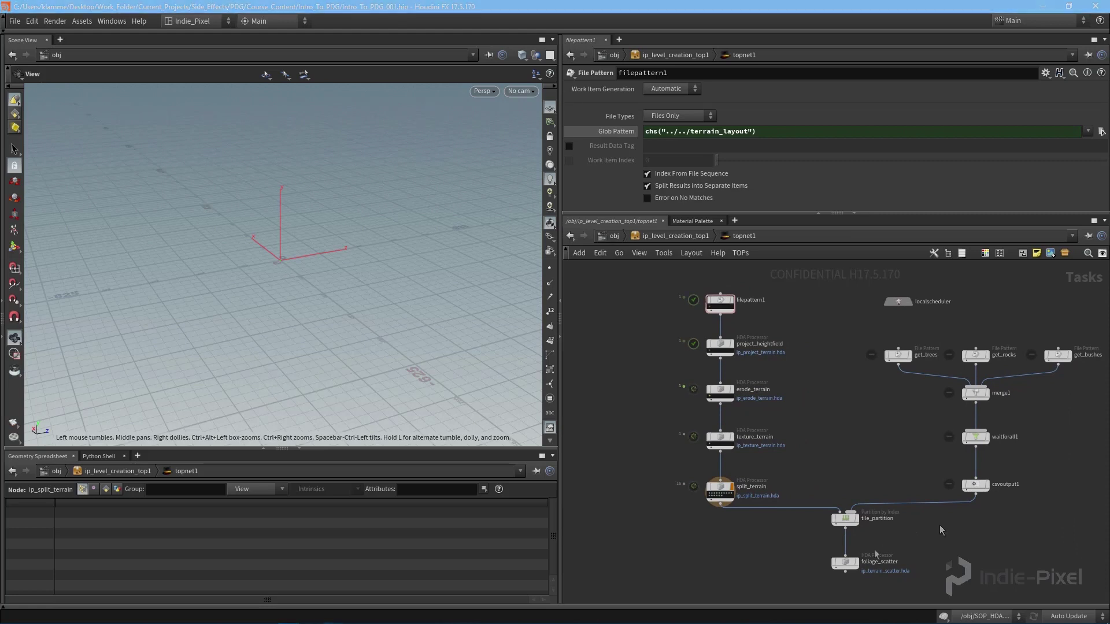
# - Make tile_partition the output node, and dirty and cook it with both of its input branches
pyautogui.scroll(2, 869, 536)
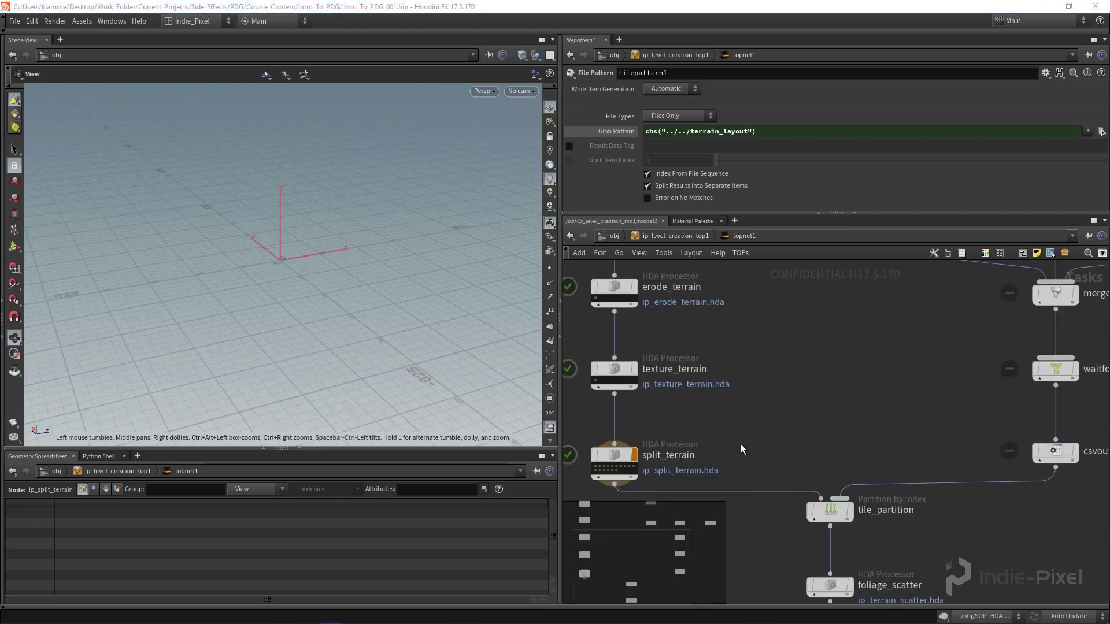
pyautogui.moveTo(759, 426); pyautogui.dragTo(778, 392, button='middle')
pyautogui.press('o')
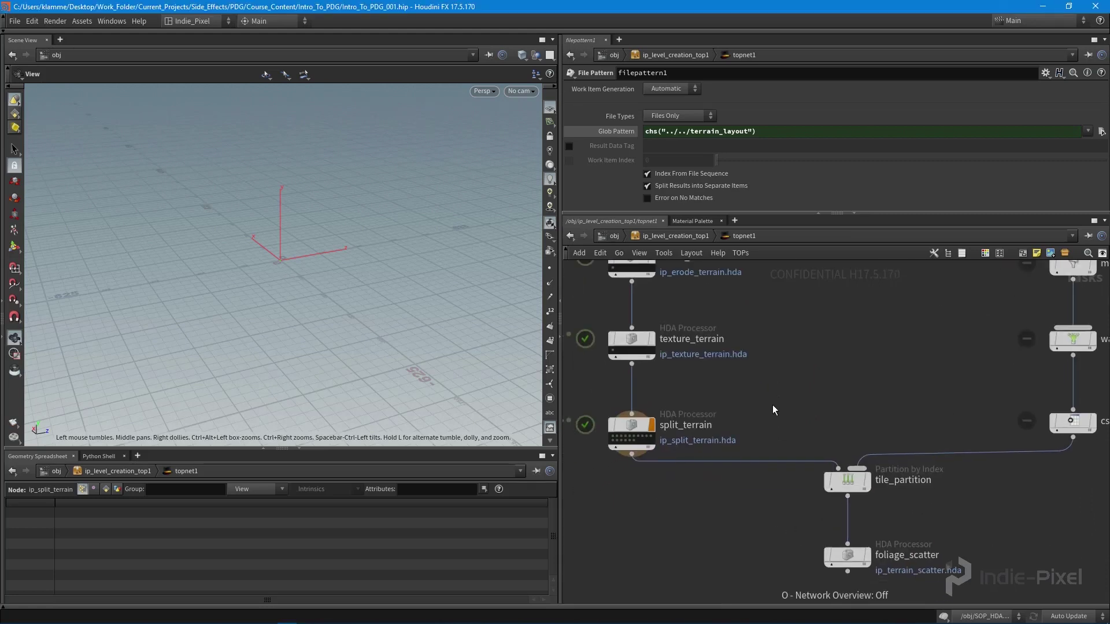
pyautogui.moveTo(770, 498); pyautogui.dragTo(740, 498, button='middle')
pyautogui.click(822, 477)
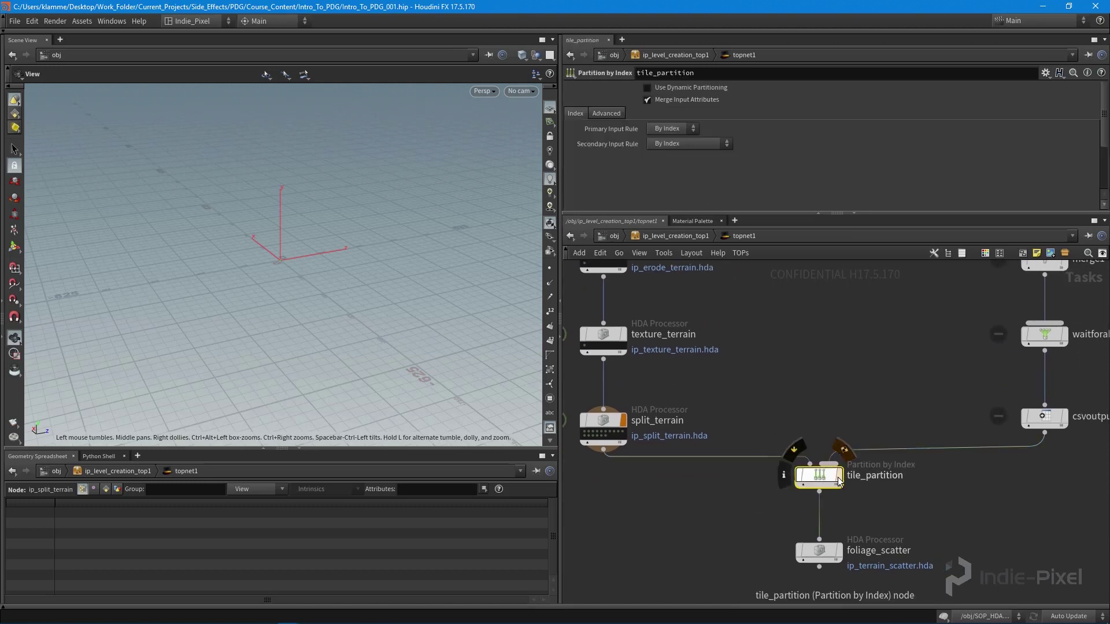
pyautogui.rightClick(821, 479)
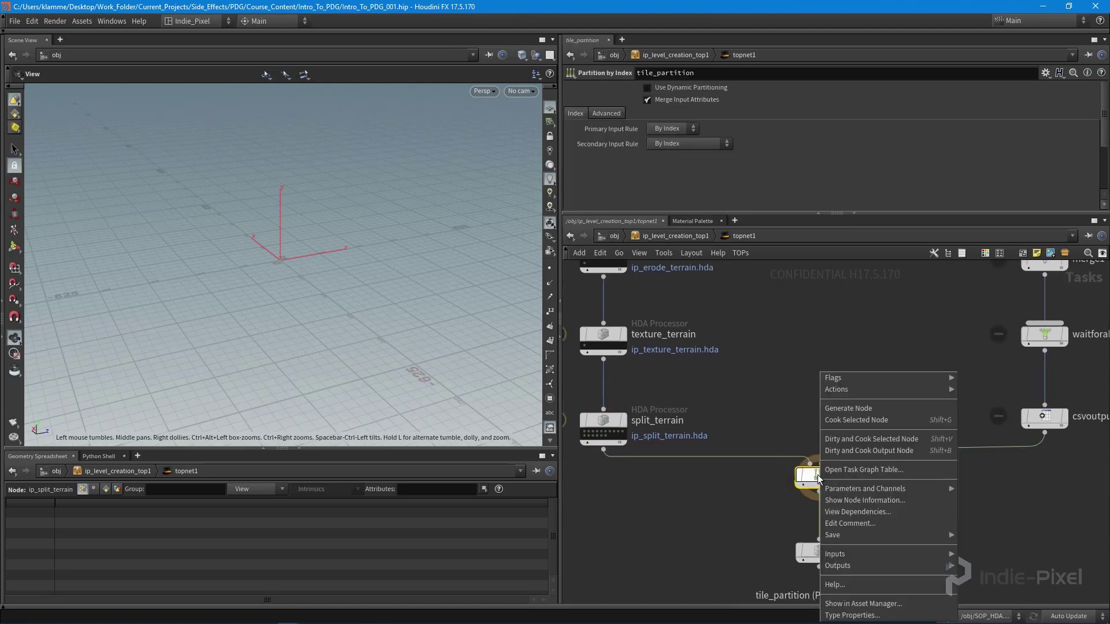
pyautogui.click(878, 450)
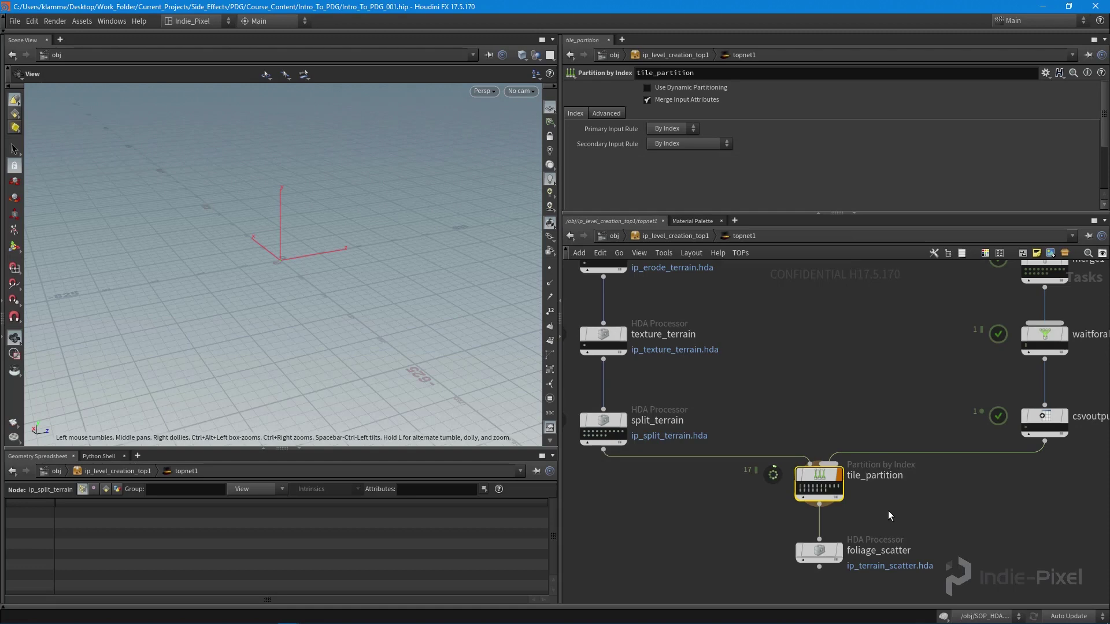
# - Examine tile_partition's generated work items and the cook progress of the terrain and asset branches feeding it
pyautogui.moveTo(936, 502); pyautogui.dragTo(905, 491, button='middle')
pyautogui.moveTo(665, 506); pyautogui.dragTo(714, 507, button='middle')
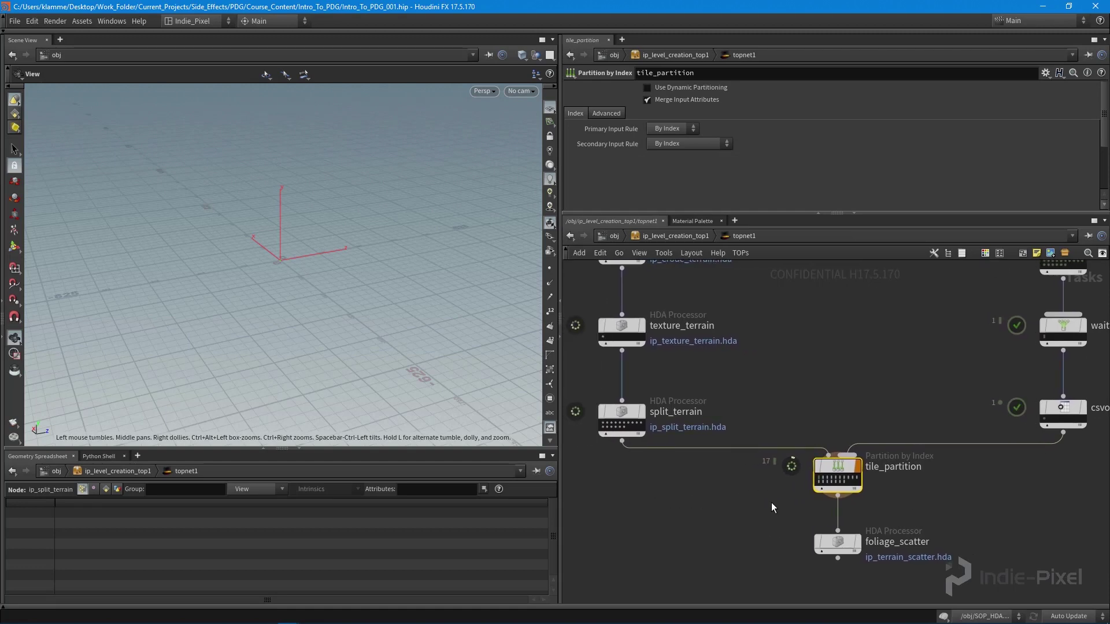
pyautogui.moveTo(771, 501); pyautogui.dragTo(799, 487, button='right')
pyautogui.moveTo(841, 473)
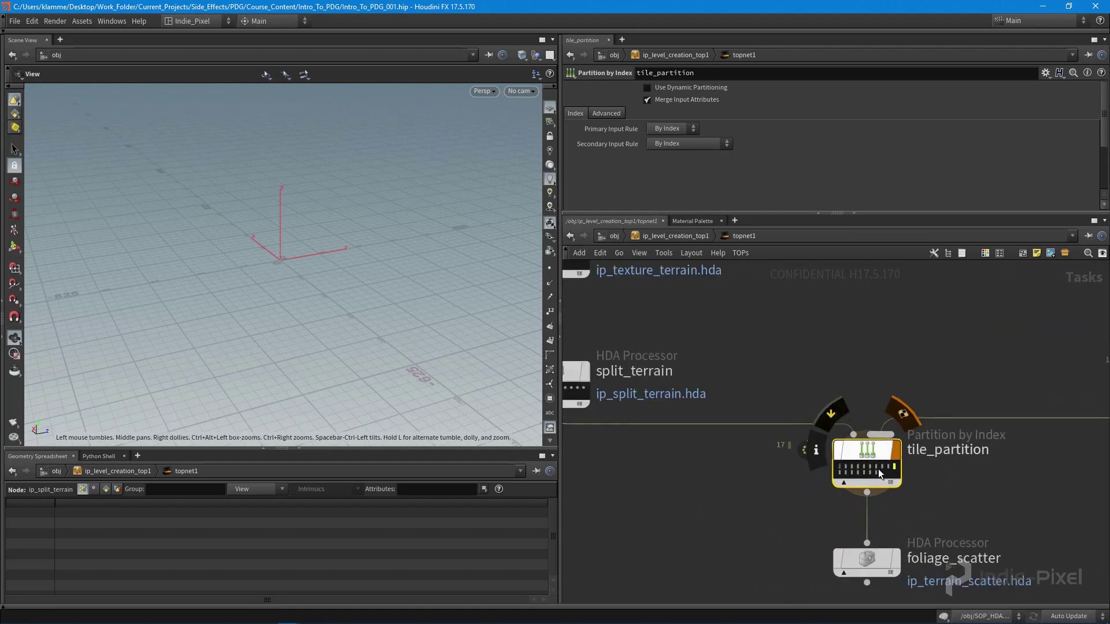
pyautogui.scroll(3, 852, 471)
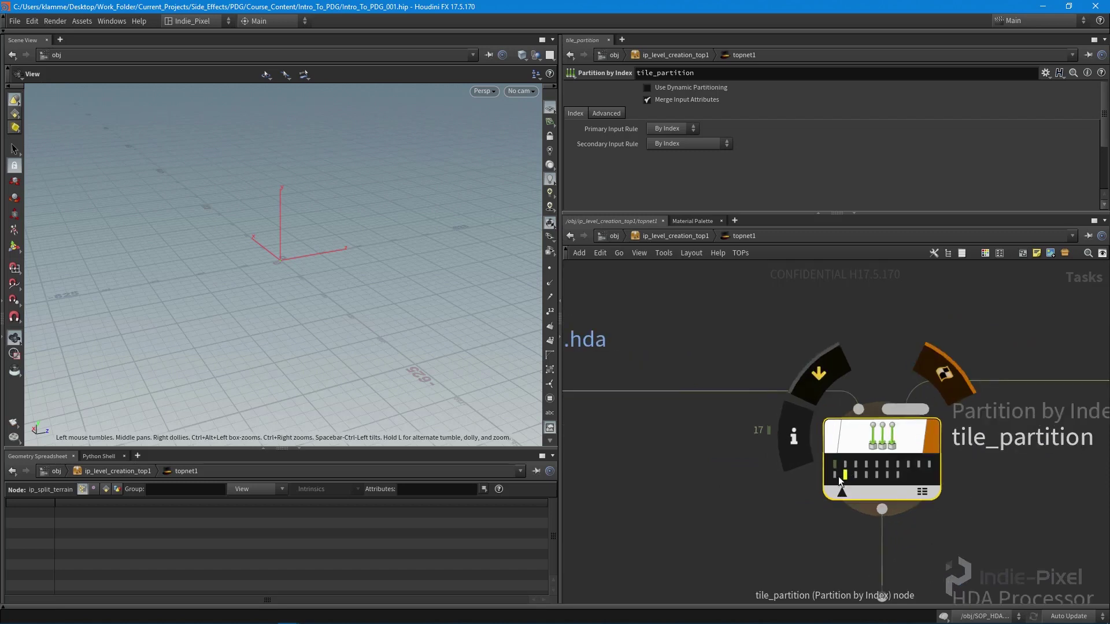
pyautogui.scroll(-3, 715, 508)
pyautogui.moveTo(713, 511); pyautogui.dragTo(615, 495, button='middle')
pyautogui.scroll(3, 751, 476)
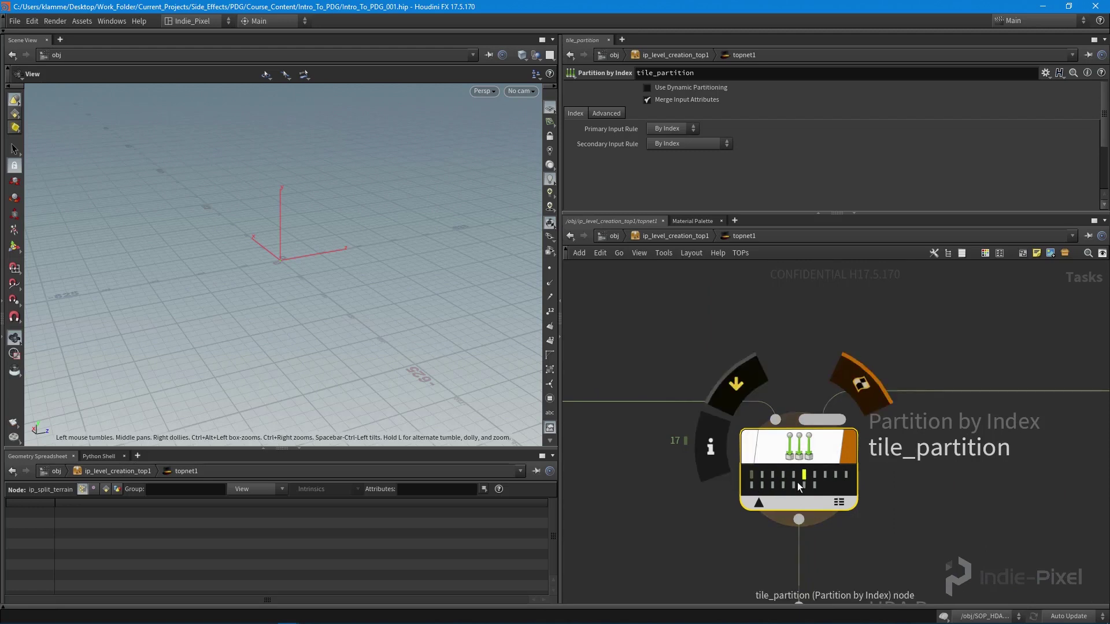
pyautogui.scroll(-6, 799, 485)
pyautogui.moveTo(880, 493); pyautogui.dragTo(891, 517, button='middle')
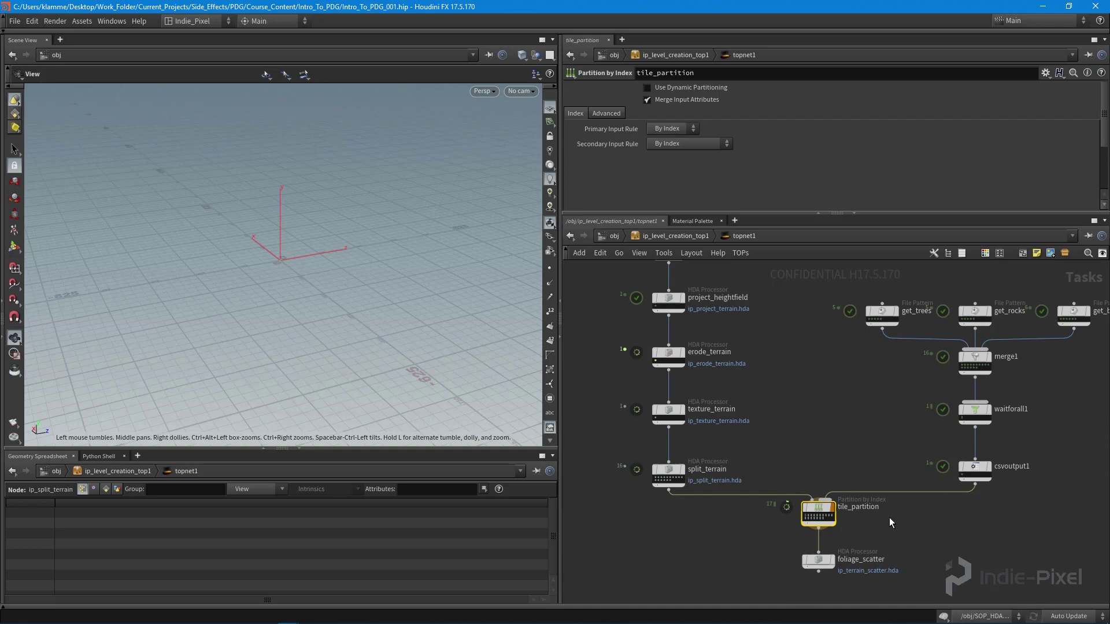
pyautogui.scroll(5, 883, 508)
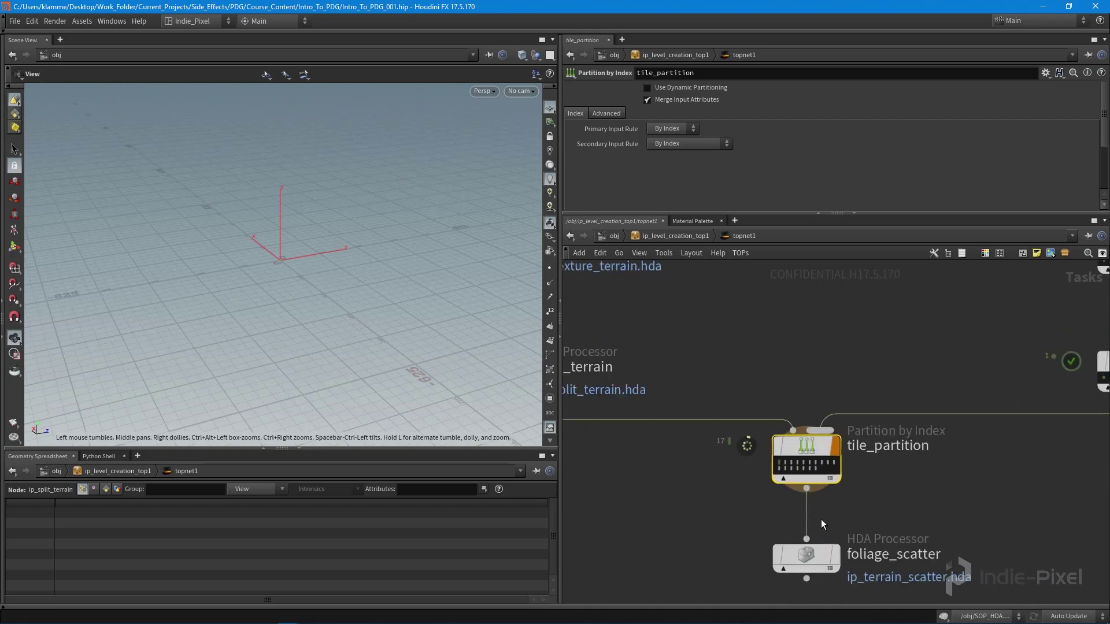
pyautogui.scroll(-5, 804, 517)
pyautogui.scroll(5, 751, 503)
# - Inspect the outputs and attributes of tile_partition's first two work items, comparing the foliage CSV item with the terrain tile item
pyautogui.click(792, 477)
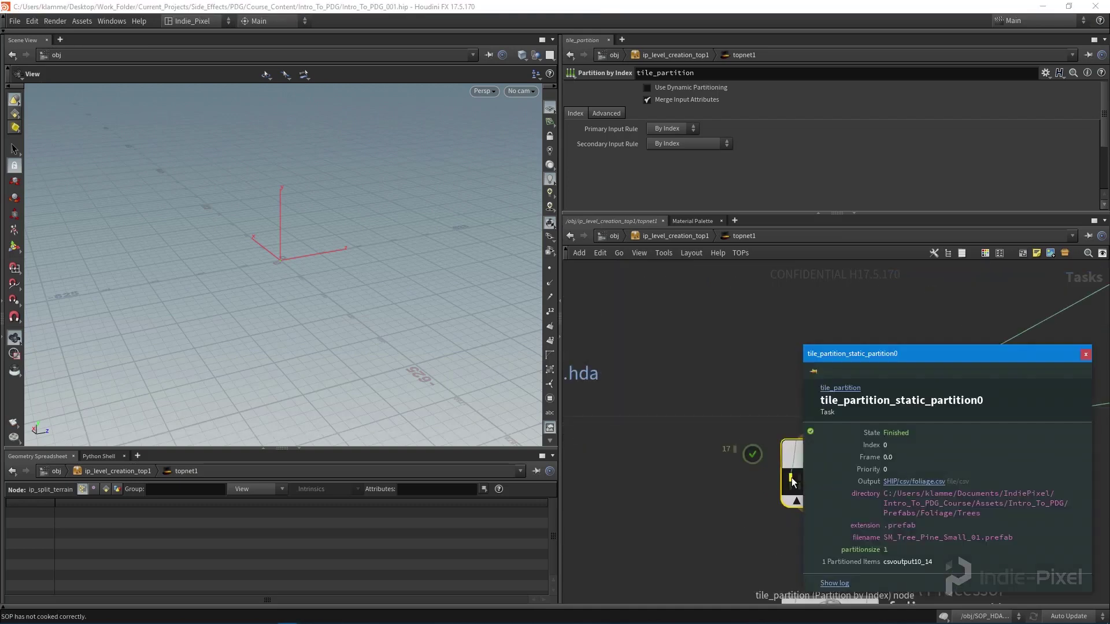
pyautogui.moveTo(928, 358); pyautogui.dragTo(365, 298)
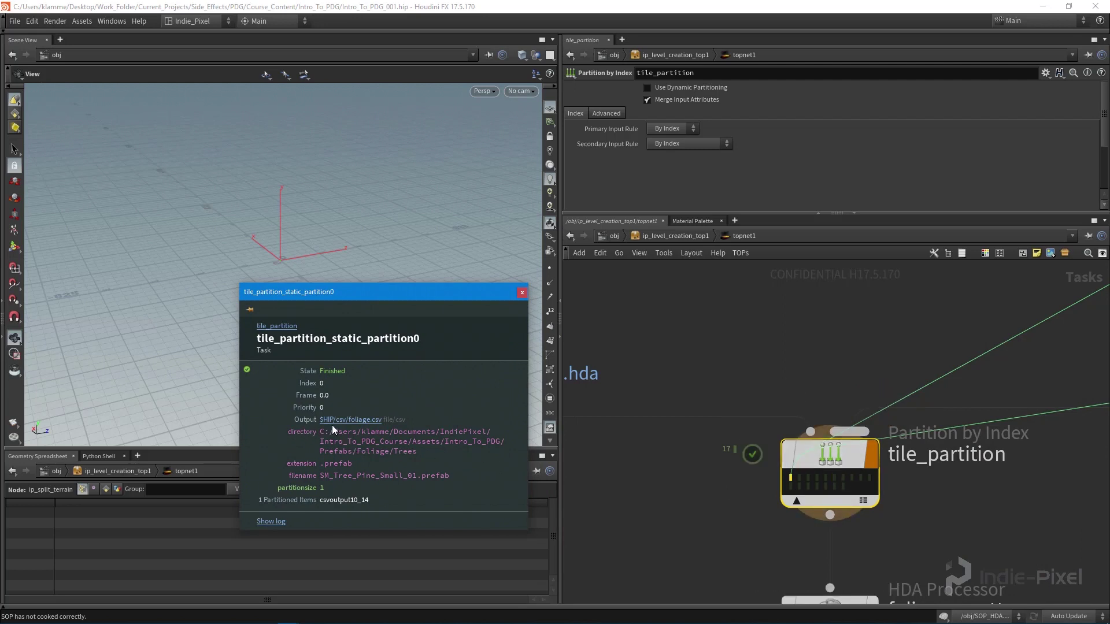
pyautogui.click(800, 478)
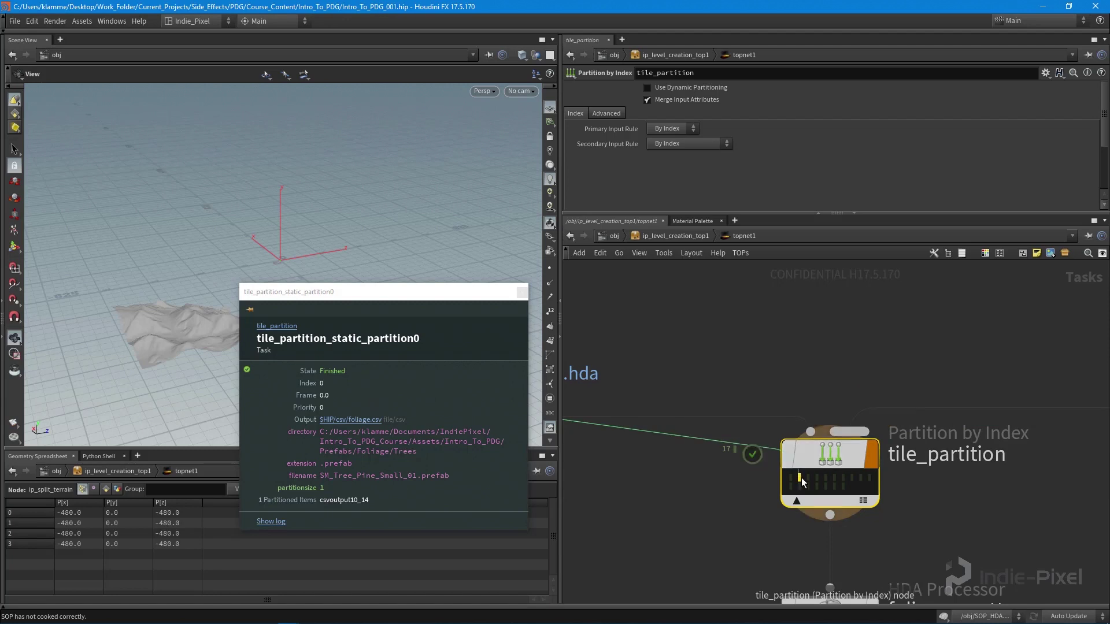
pyautogui.click(802, 480)
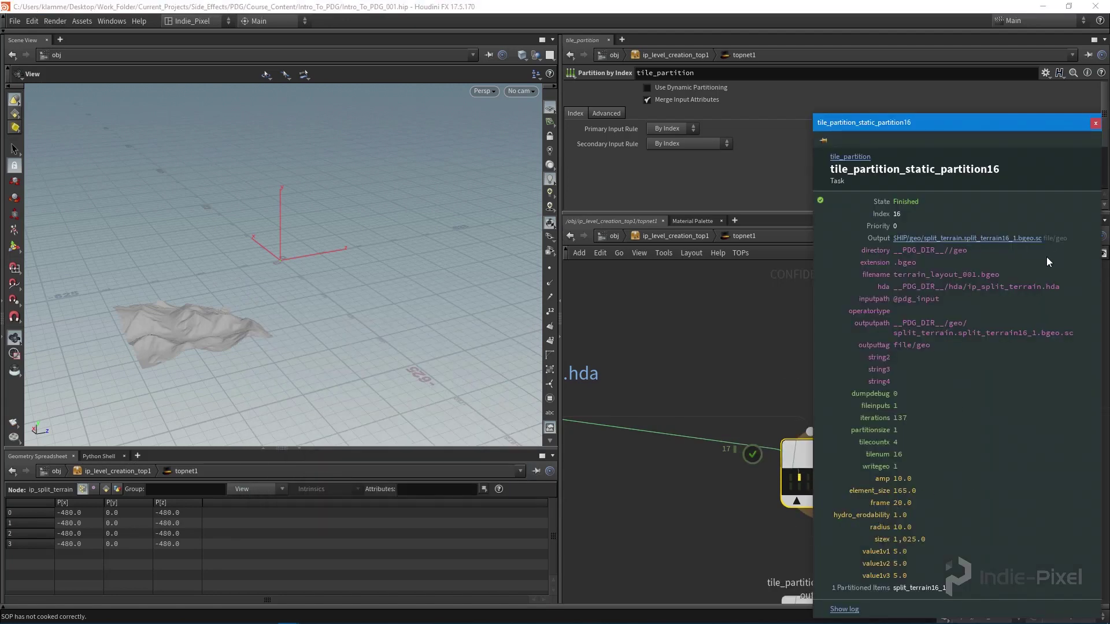
pyautogui.moveTo(982, 123); pyautogui.dragTo(424, 176)
pyautogui.click(405, 173)
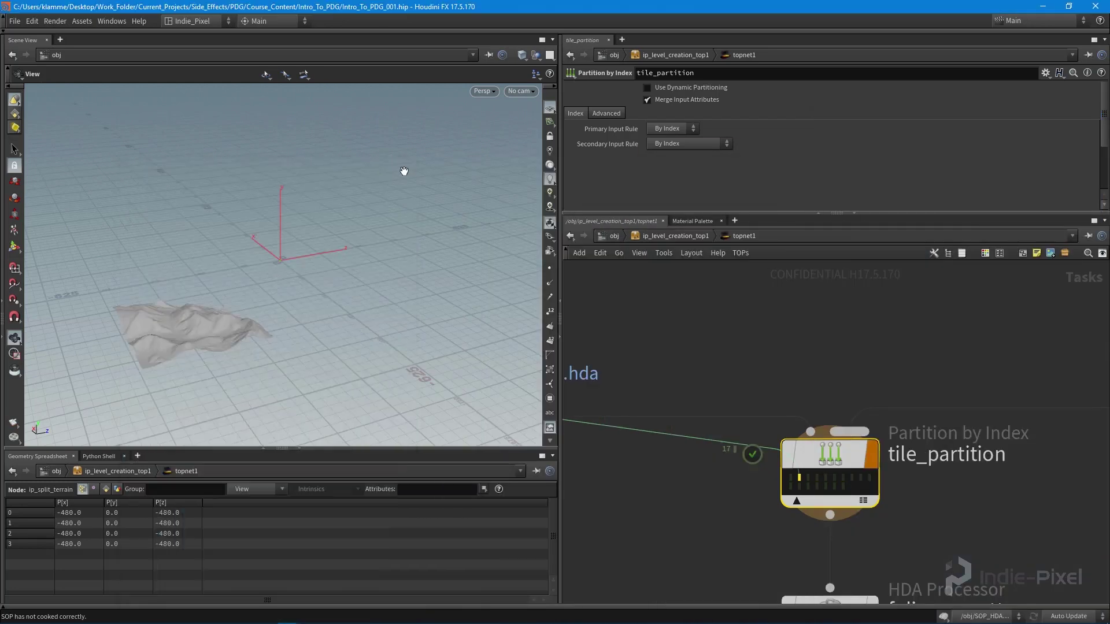
# - Set tile_partition's Secondary Input Rule to All, and dirty and cook the node again
pyautogui.click(670, 144)
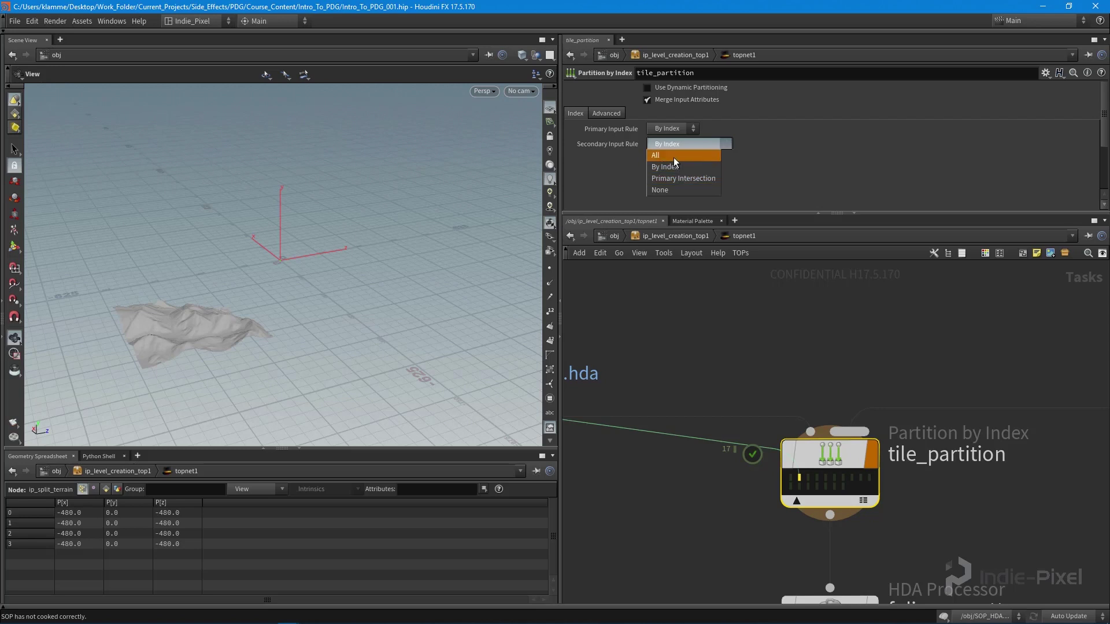
pyautogui.click(673, 157)
pyautogui.scroll(-2, 941, 441)
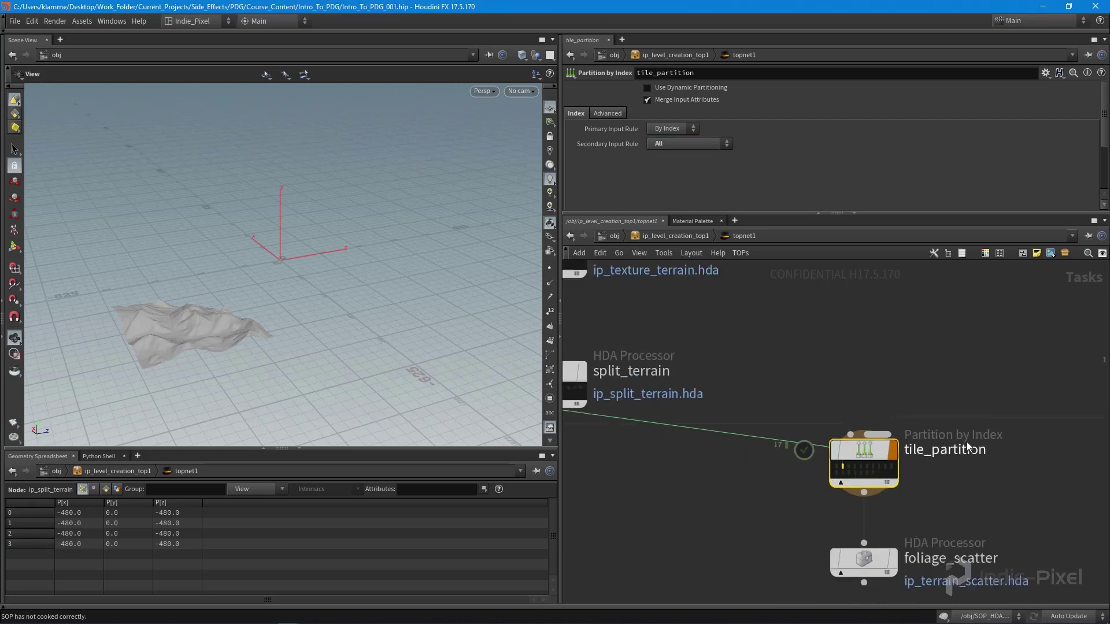
pyautogui.rightClick(862, 458)
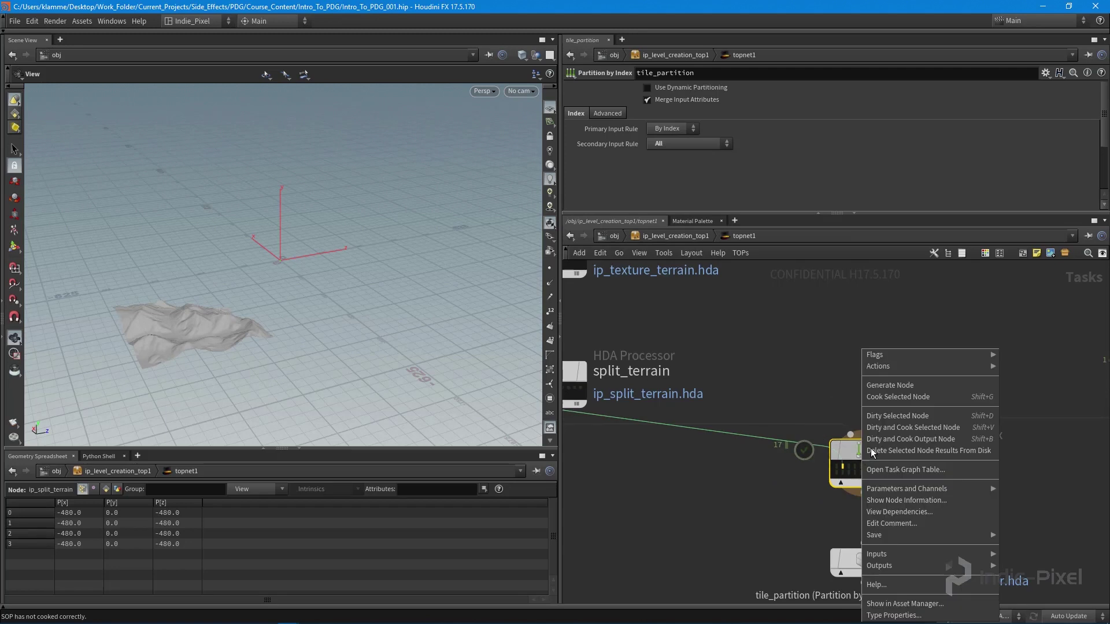
pyautogui.click(932, 427)
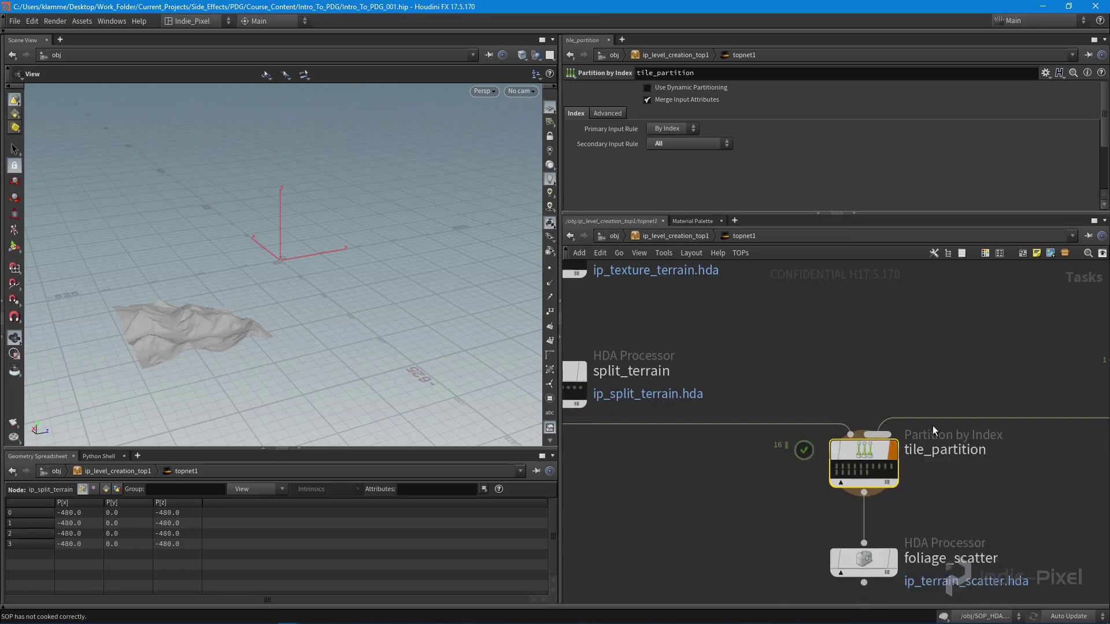
# - Inspect the first recooked work item of tile_partition, checking its output files and partitioned items
pyautogui.scroll(3, 906, 466)
pyautogui.click(782, 470)
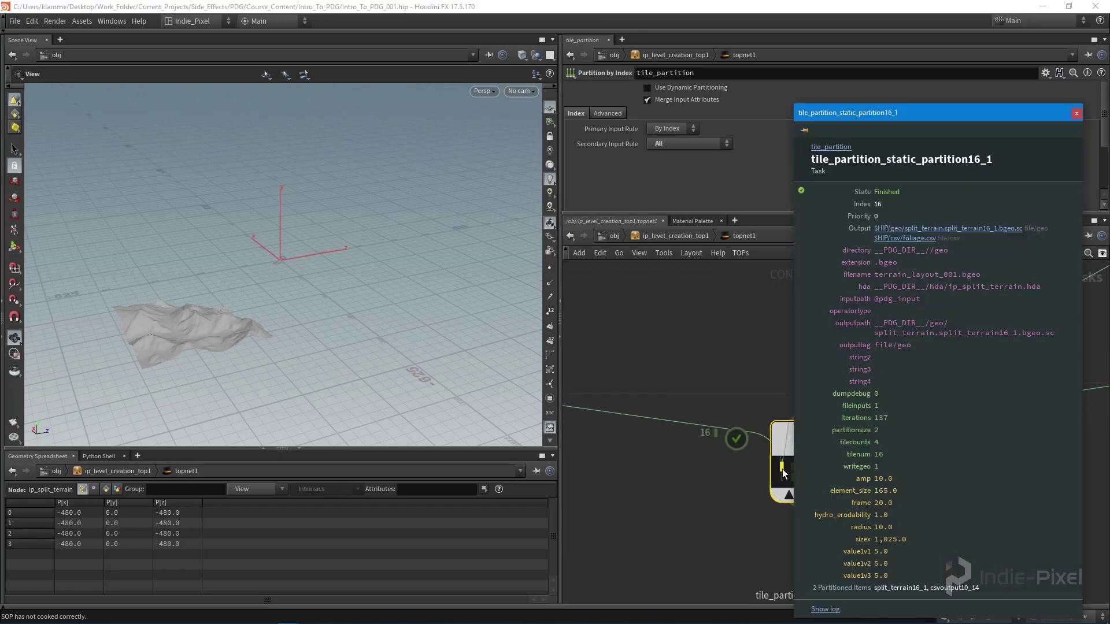
pyautogui.moveTo(937, 120); pyautogui.dragTo(484, 110)
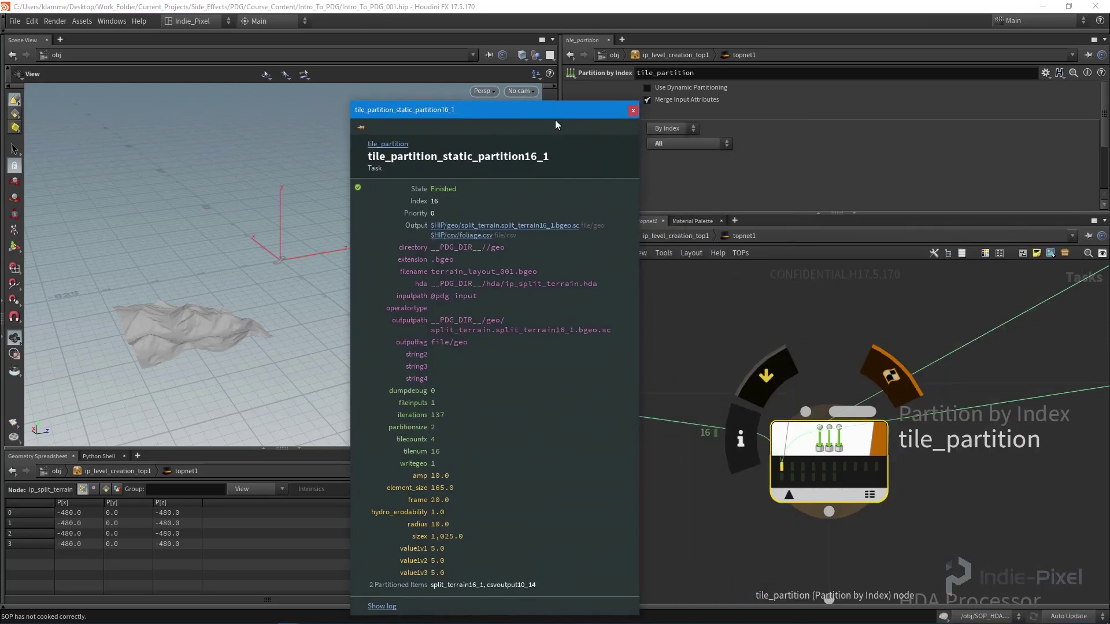
pyautogui.moveTo(556, 114); pyautogui.dragTo(497, 109)
pyautogui.scroll(-3, 816, 400)
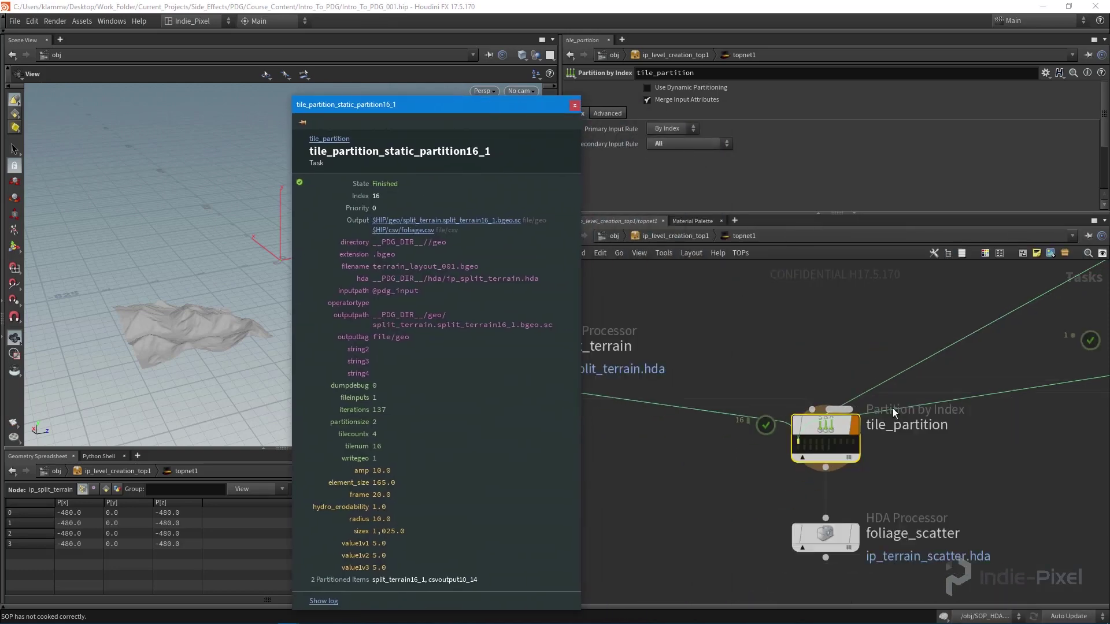
# - Examine the asset input settings of split_terrain, including its number of file inputs
pyautogui.moveTo(730, 472); pyautogui.dragTo(600, 495, button='middle')
pyautogui.scroll(-2, 627, 353)
pyautogui.moveTo(627, 353); pyautogui.dragTo(835, 371, button='middle')
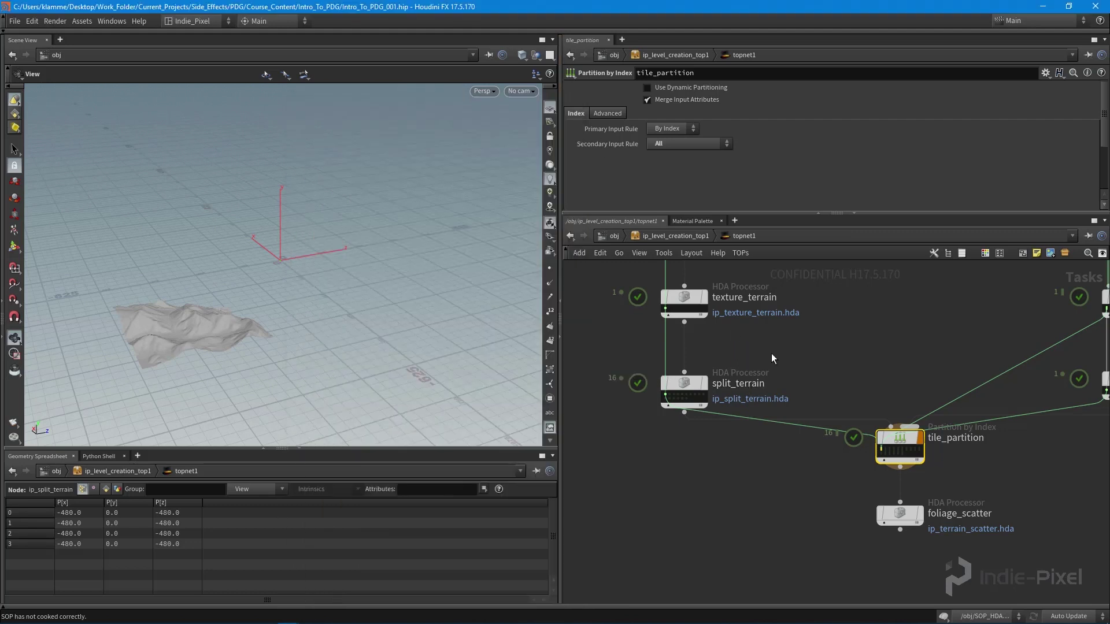
pyautogui.moveTo(771, 353); pyautogui.dragTo(769, 366, button='middle')
pyautogui.click(682, 399)
pyautogui.scroll(-4, 724, 169)
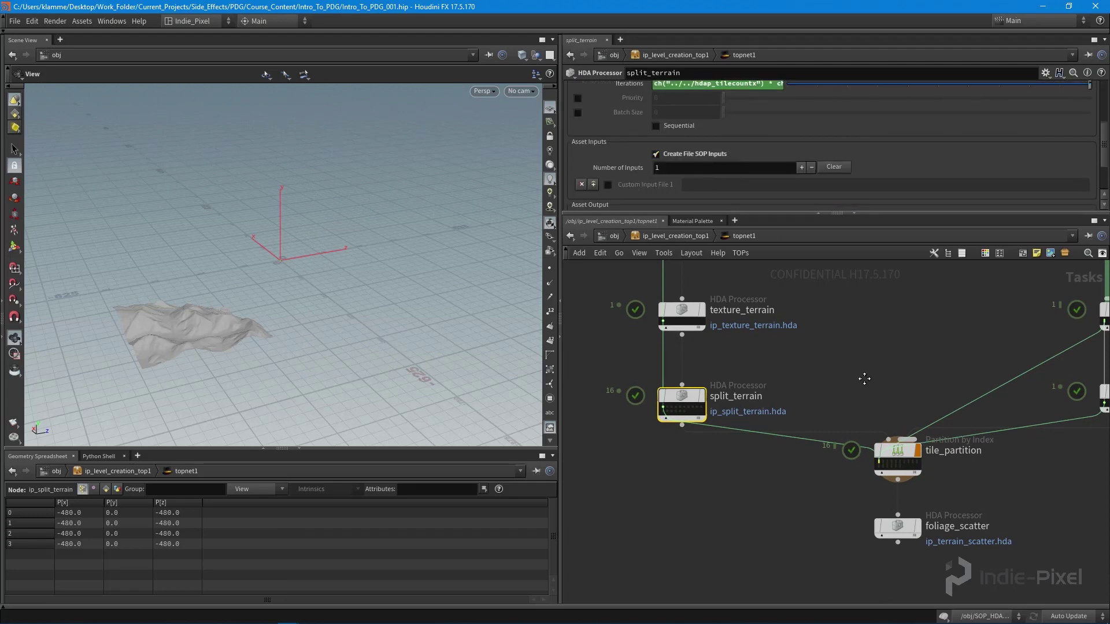
# - Set the number of asset inputs on foliage_scatter to 2
pyautogui.moveTo(844, 359); pyautogui.dragTo(817, 313, button='middle')
pyautogui.click(869, 483)
pyautogui.moveTo(894, 508); pyautogui.dragTo(868, 508, button='middle')
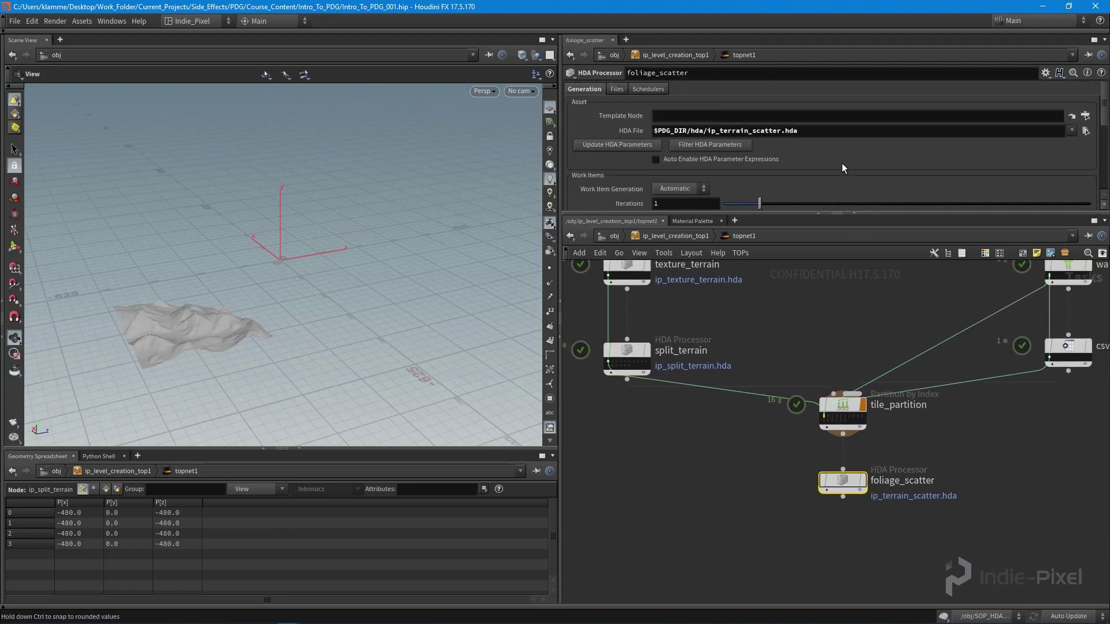
pyautogui.scroll(-5, 841, 163)
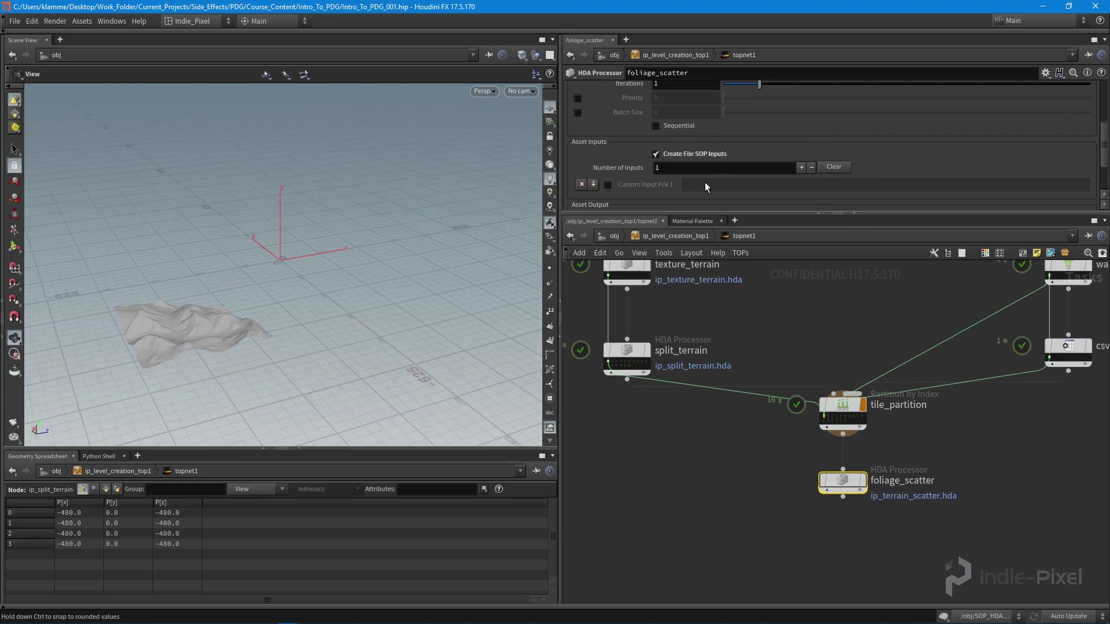
pyautogui.click(801, 168)
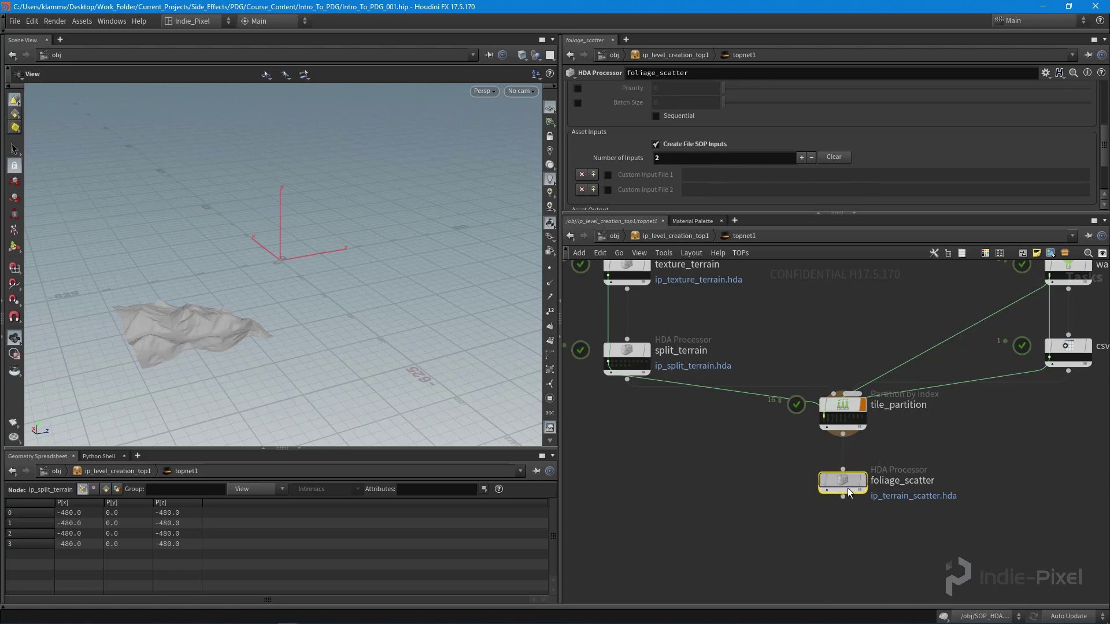
# - Move the foliage_scatter node slightly farther below tile_partition, and select tile_partition
pyautogui.moveTo(849, 486); pyautogui.dragTo(850, 502)
pyautogui.moveTo(929, 458); pyautogui.dragTo(903, 477, button='middle')
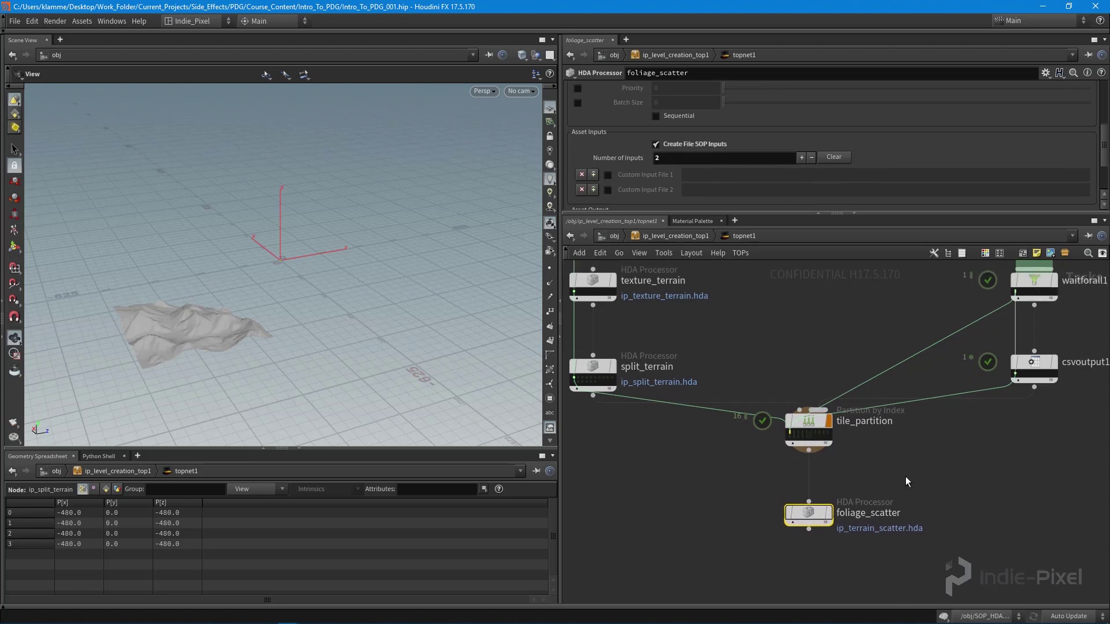
pyautogui.scroll(-2, 905, 471)
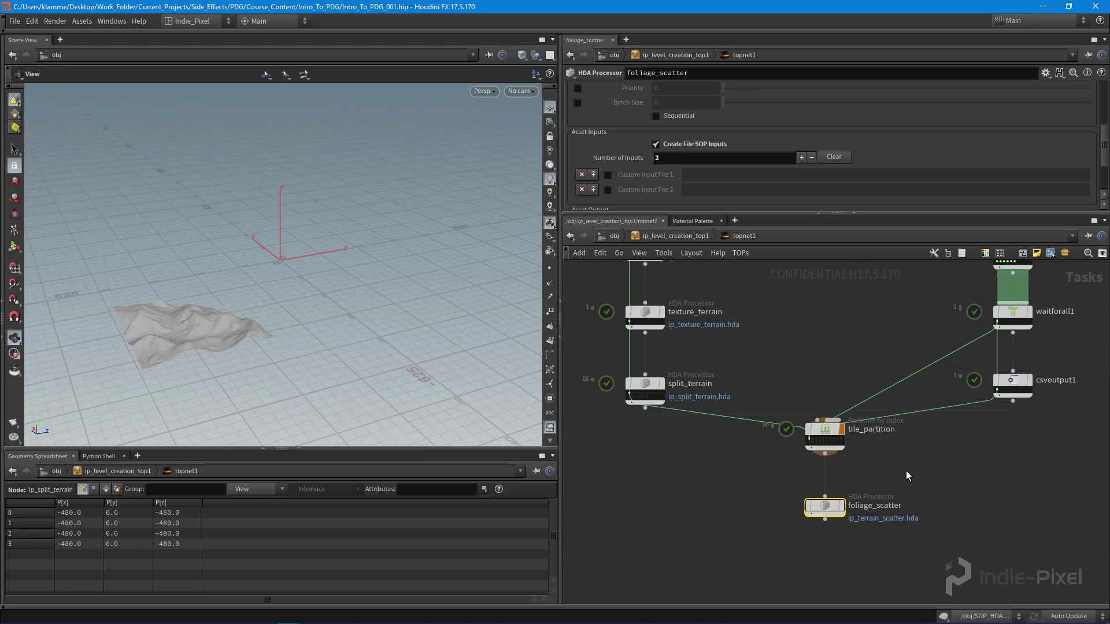
pyautogui.moveTo(711, 468); pyautogui.dragTo(900, 404)
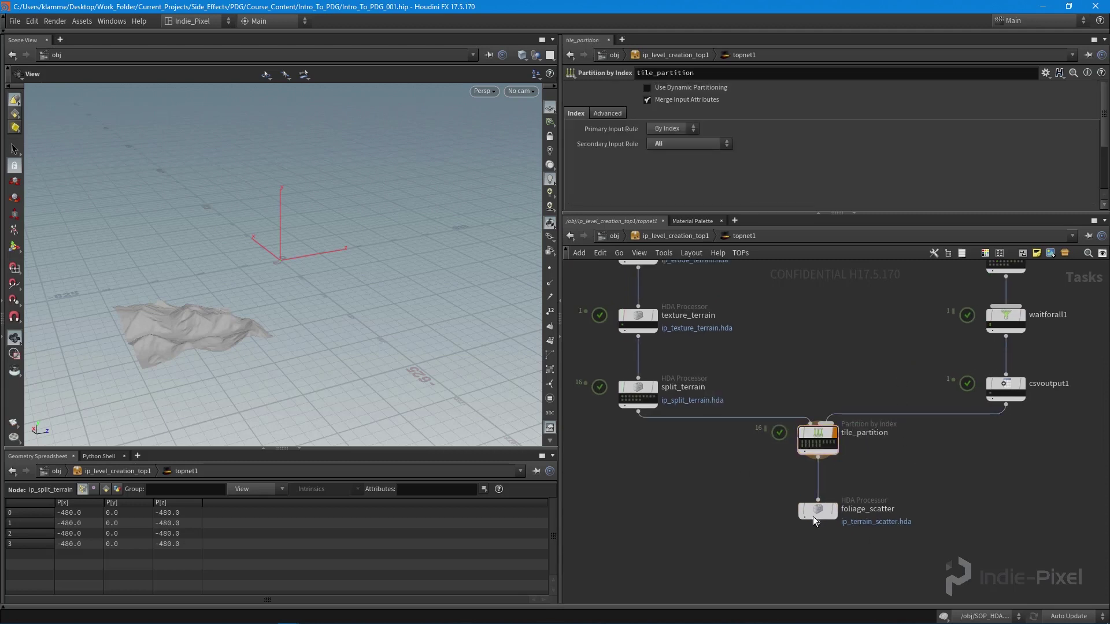
# - Select foliage_scatter and show its HDA file and work item generation settings
pyautogui.scroll(3, 827, 508)
pyautogui.click(827, 508)
pyautogui.moveTo(923, 559); pyautogui.dragTo(891, 509, button='middle')
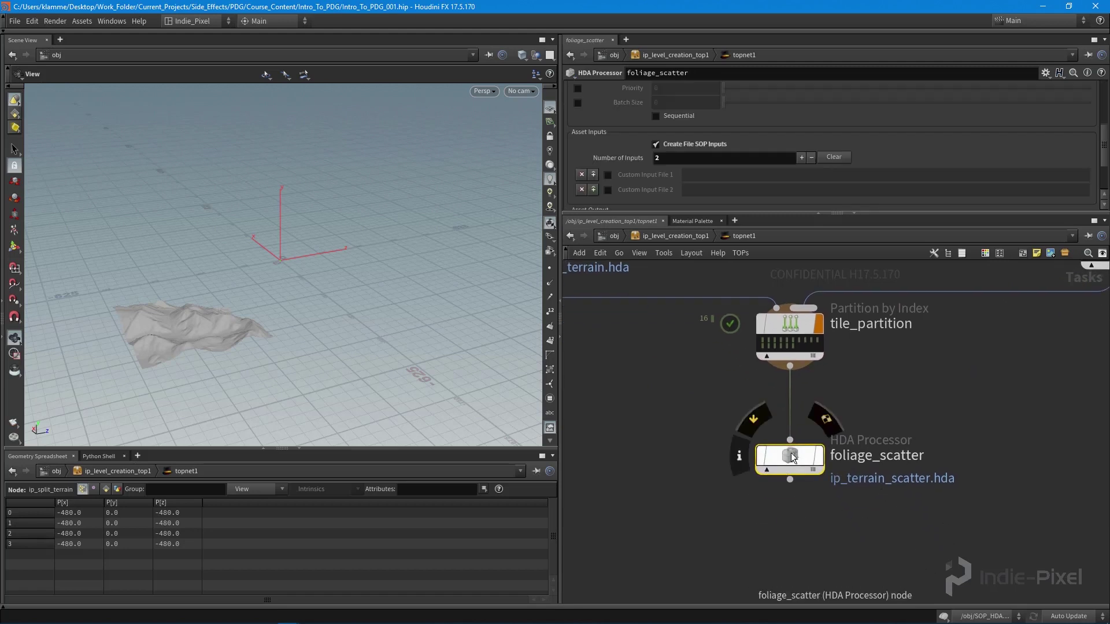
pyautogui.scroll(5, 890, 150)
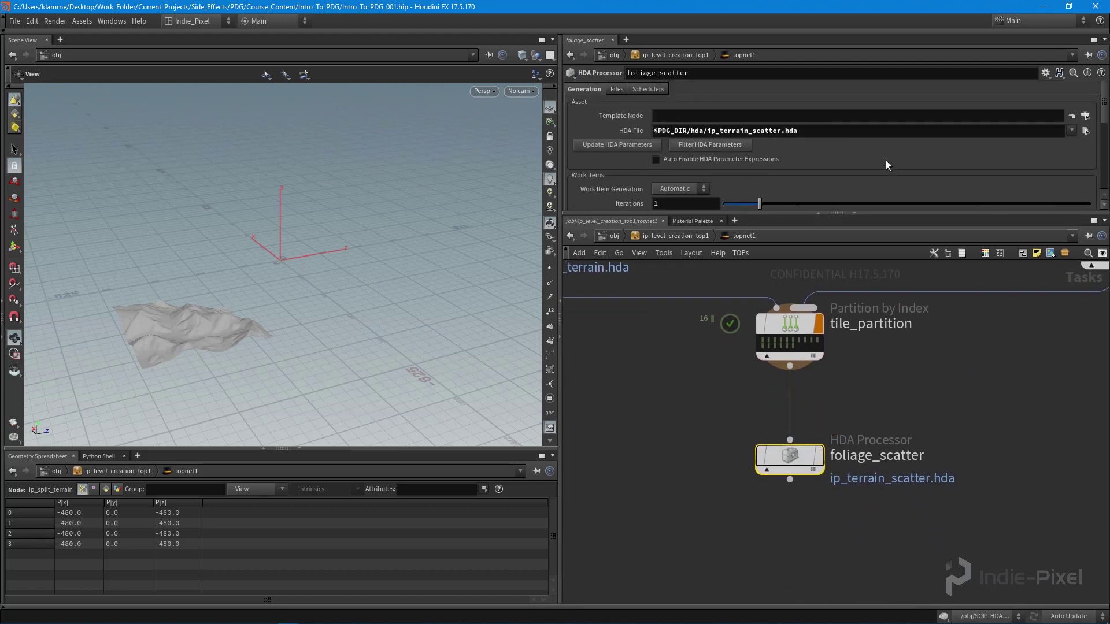